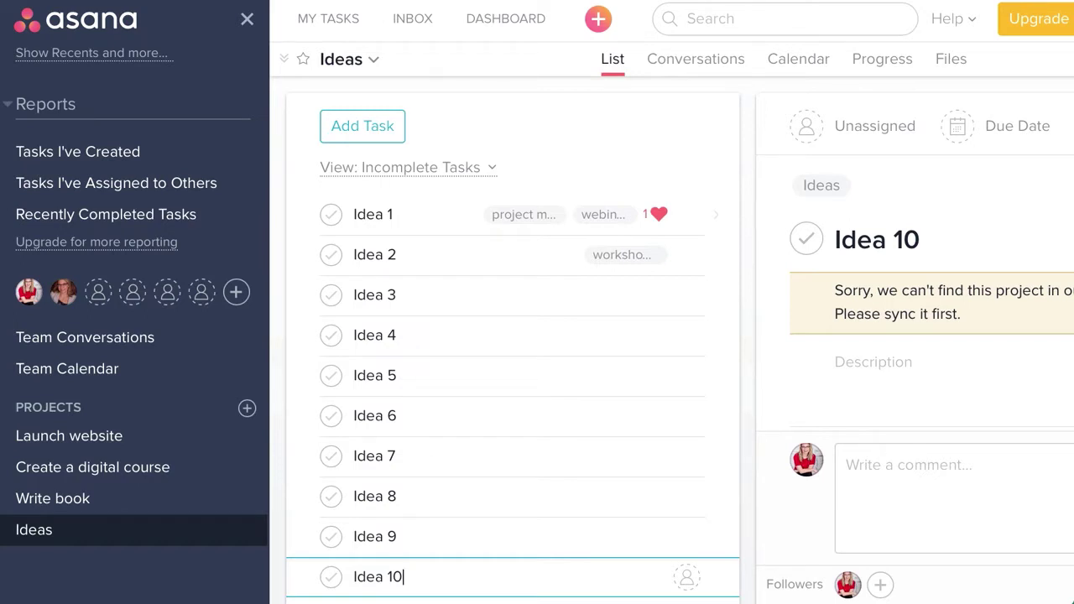
Create a public, list-layout project named 'Content Calendar'
left_click(246, 410)
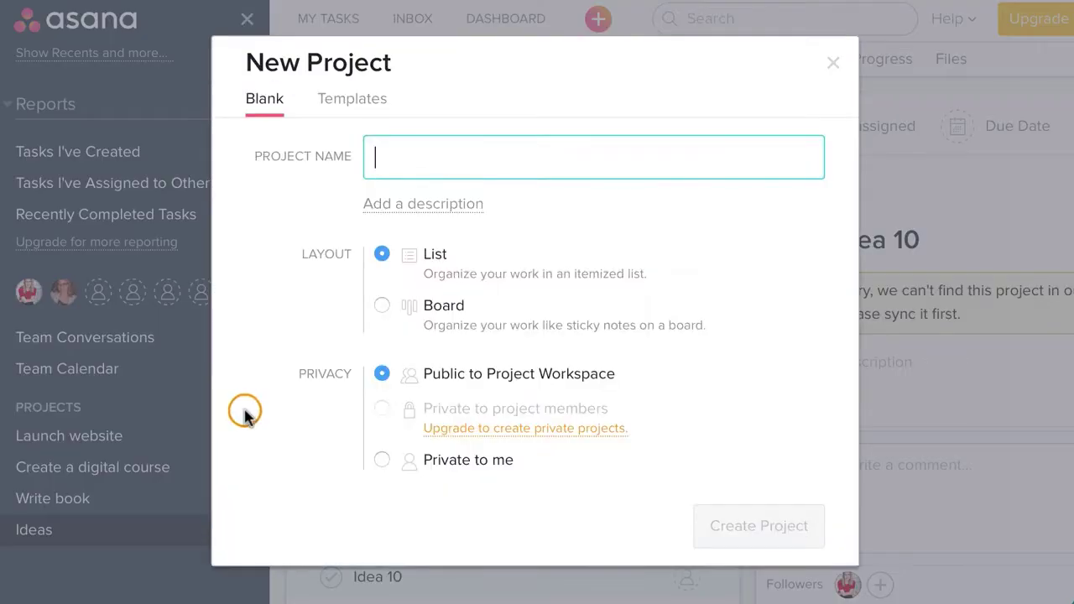
type("Con")
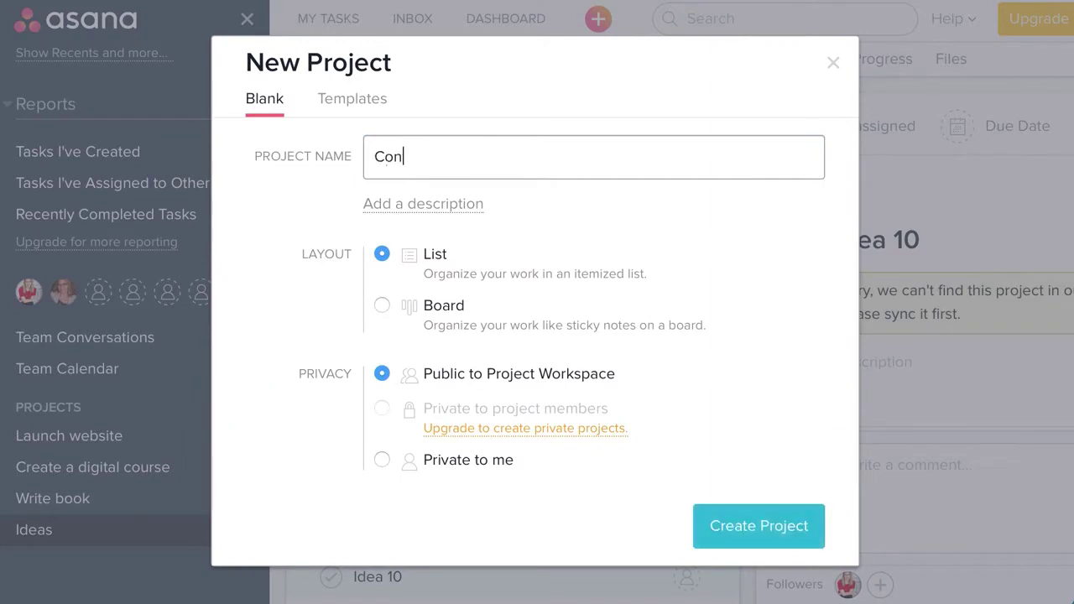
type("tent Calendar")
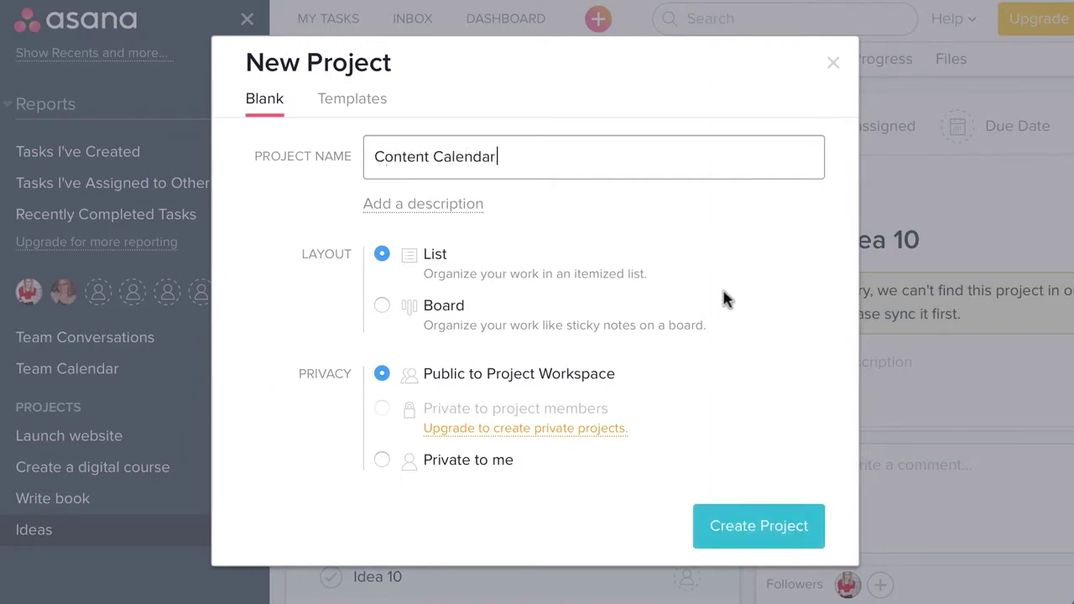
left_click(776, 529)
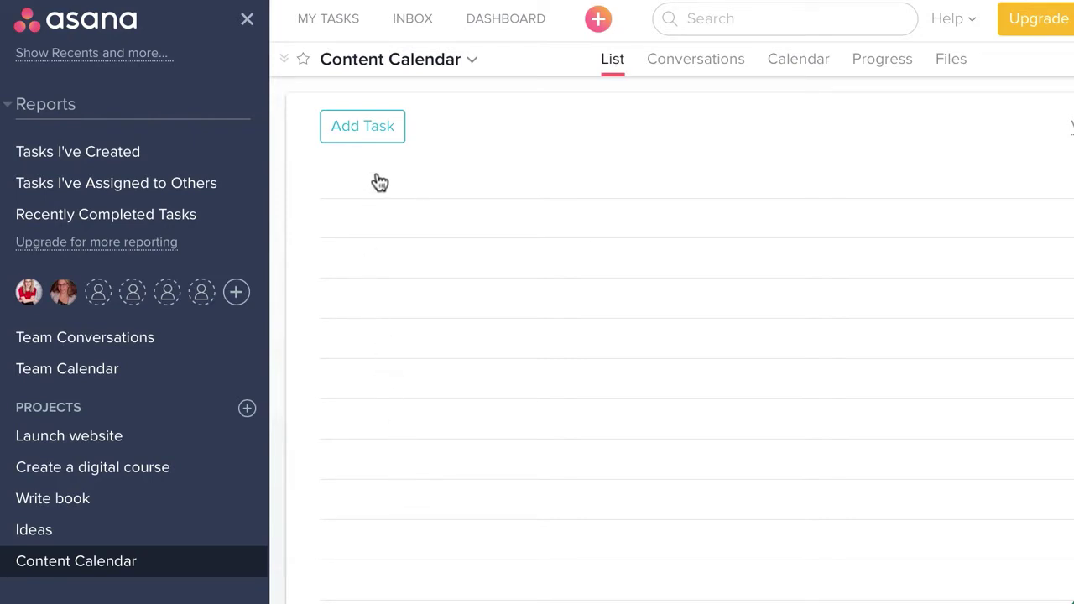
mouse_move(439, 143)
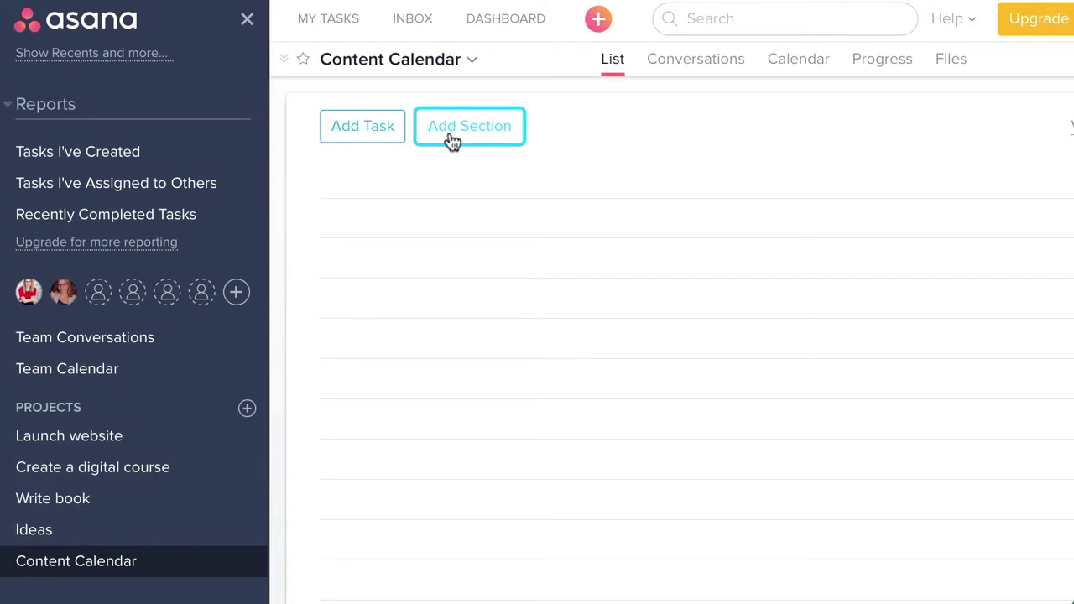
Add a section titled 'Weekly Content Plan' to the Content Calendar project
left_click(452, 141)
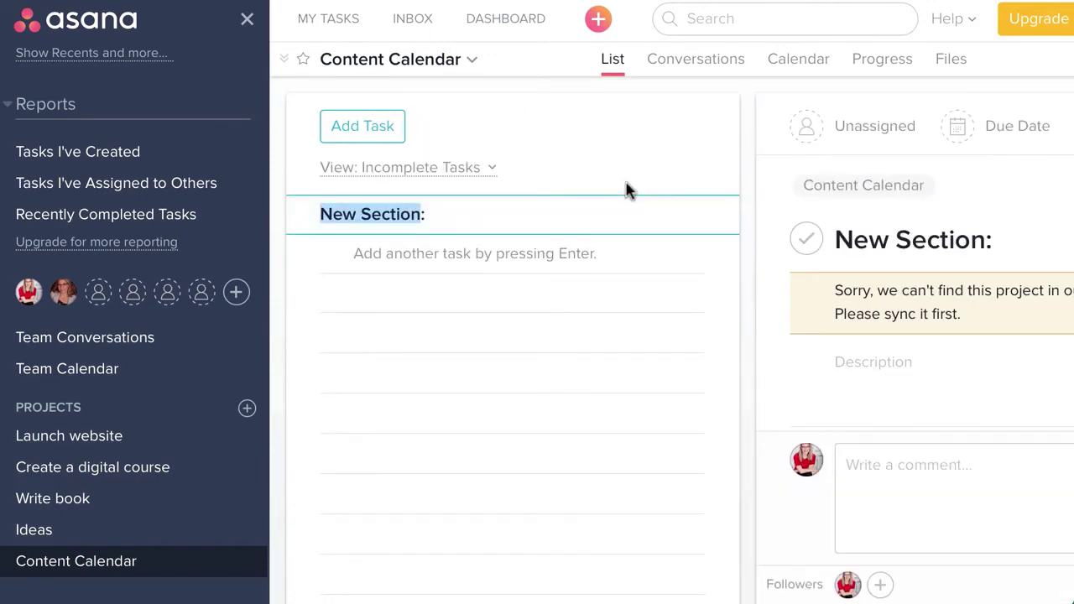
type("Weekly Conten")
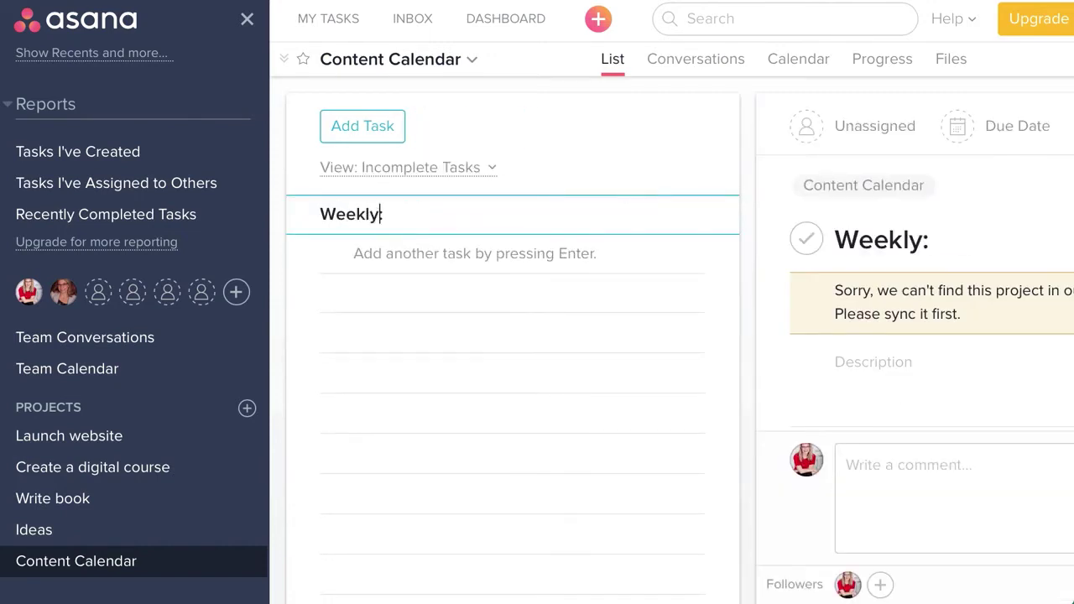
type("t Plan")
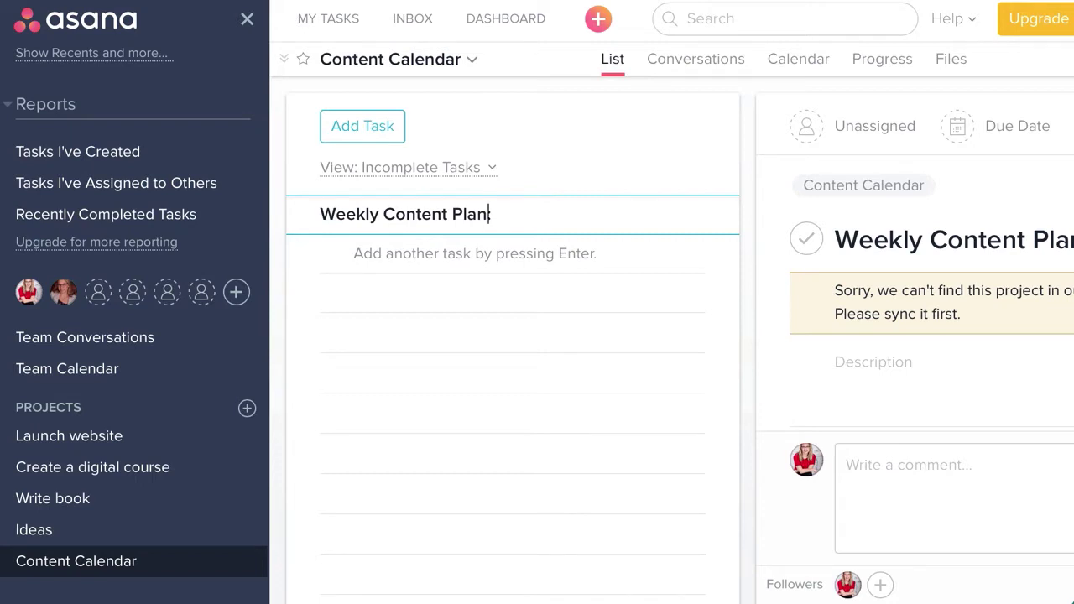
key("Return")
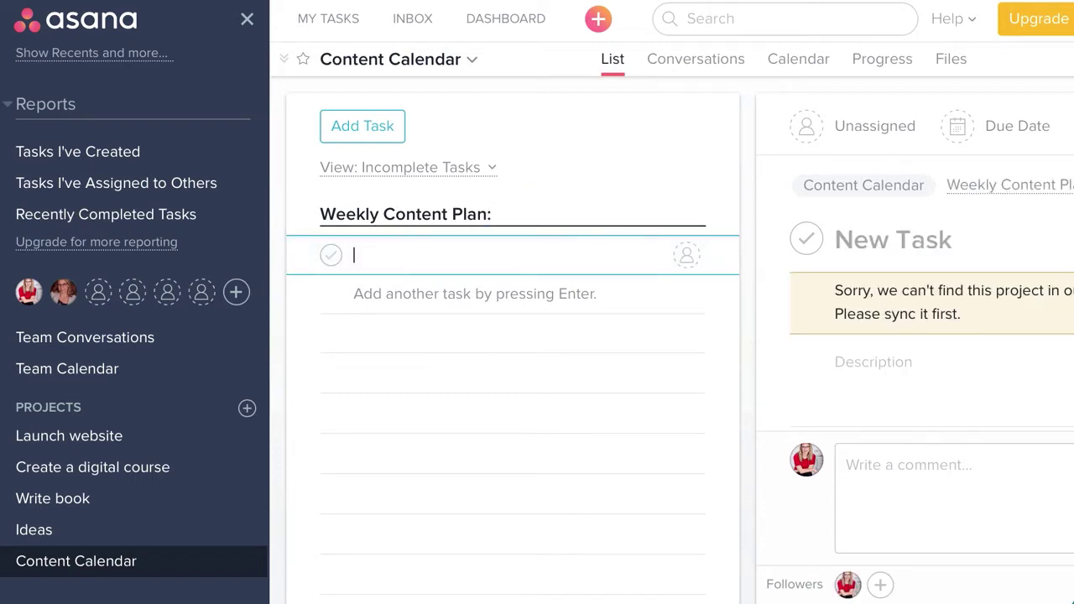
Add tasks Video, Reflection question, Blog and Testimonial under Weekly Content Plan
type("Video")
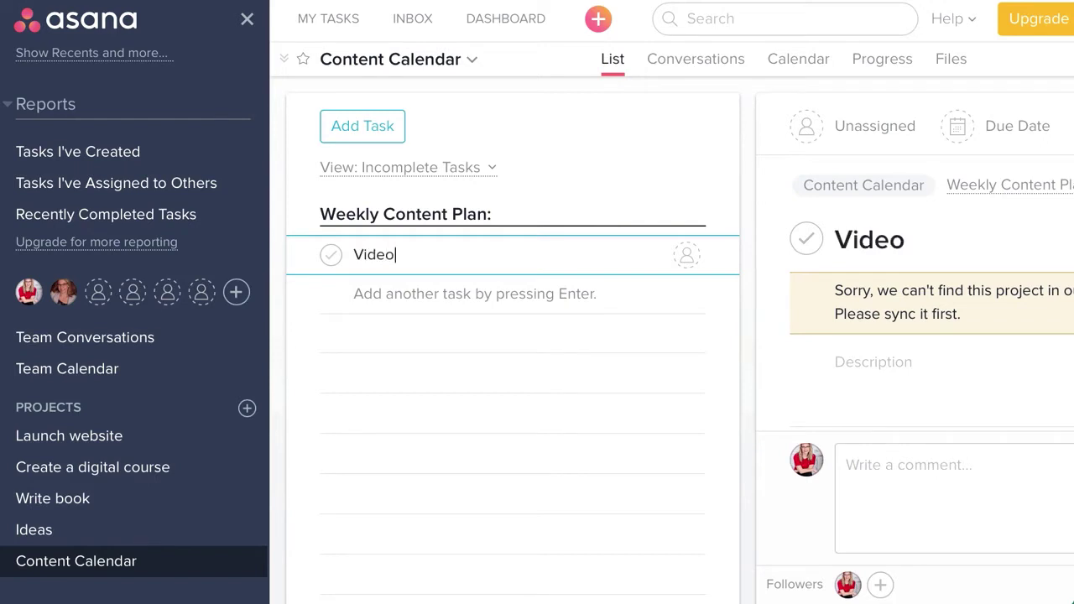
key("Return")
type("R")
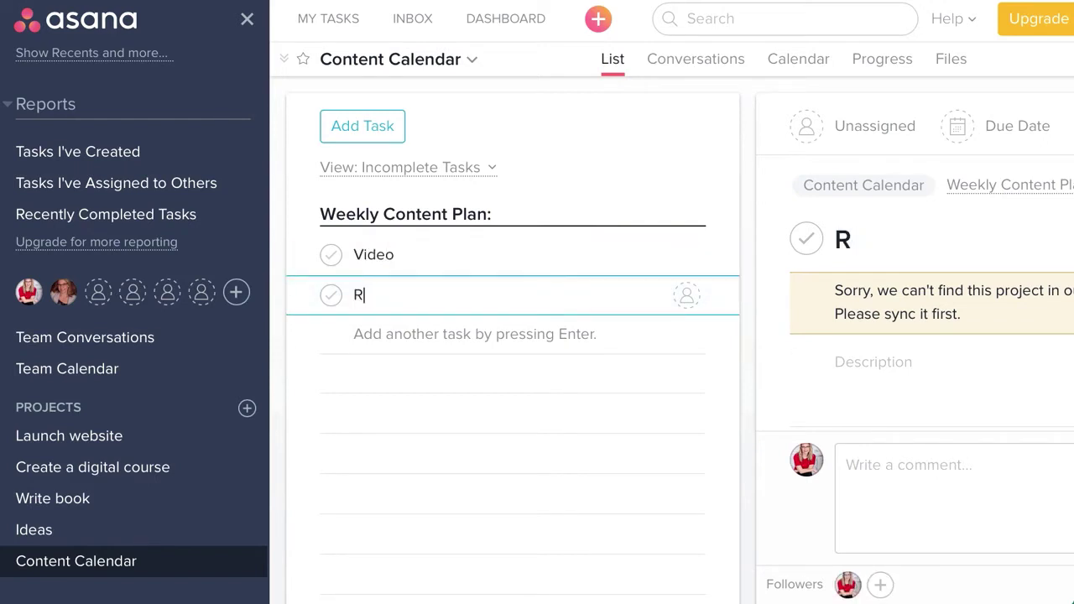
type("eflection question")
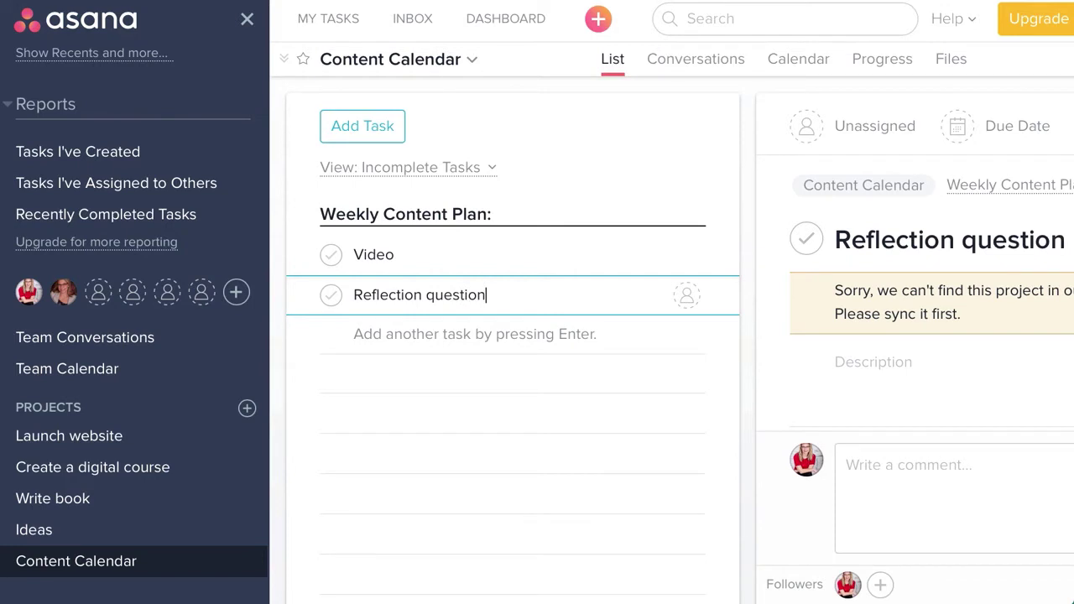
key("Return")
type("Blog")
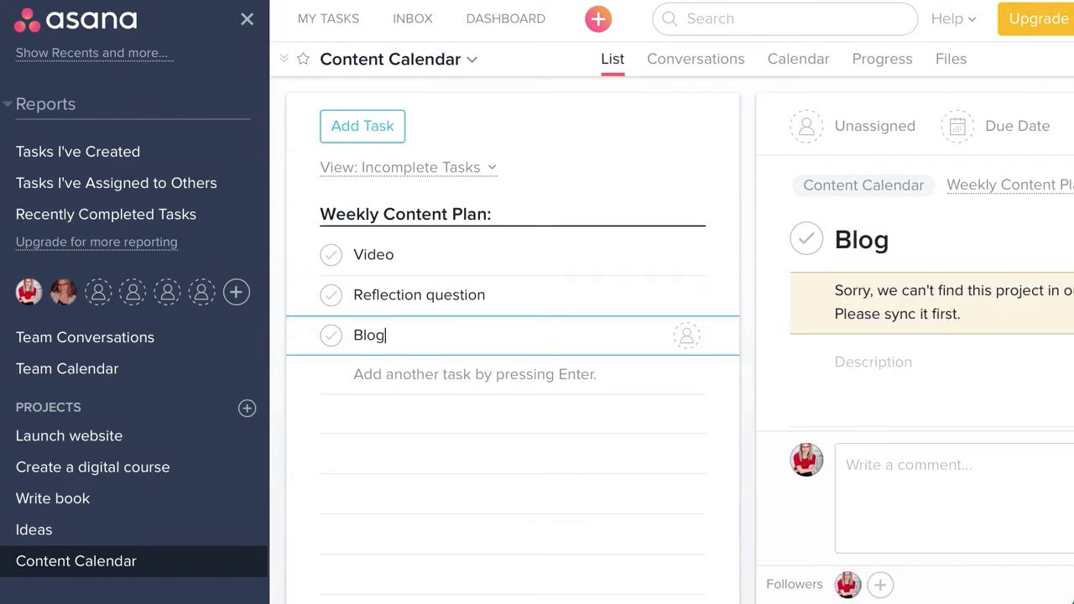
key("Return")
type("Testimonial")
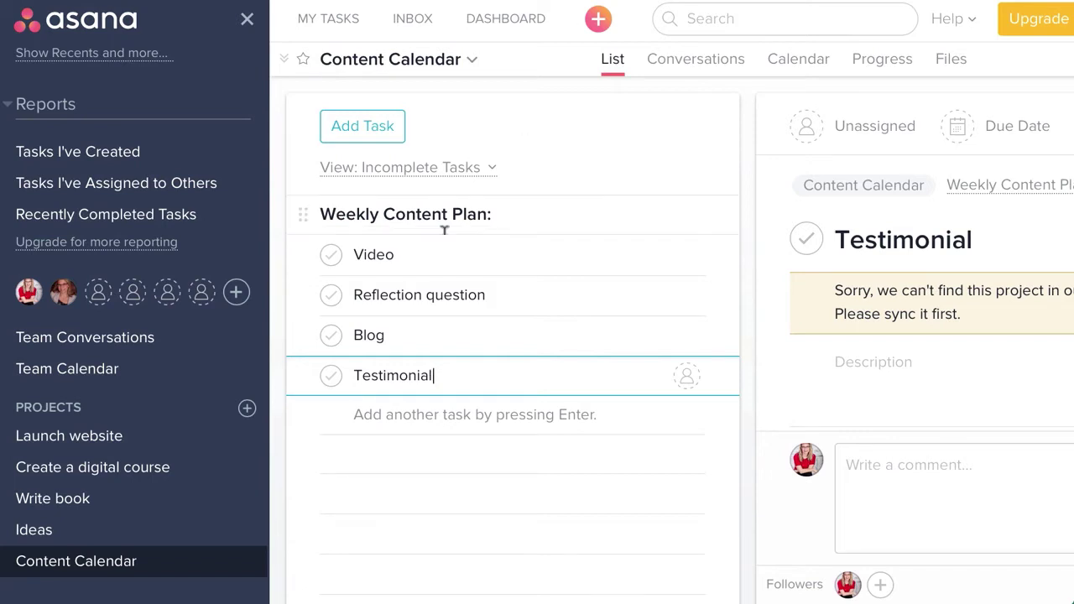
Give the Video task subtasks Outline, Record, Edit and Post to You Tube
left_click(419, 252)
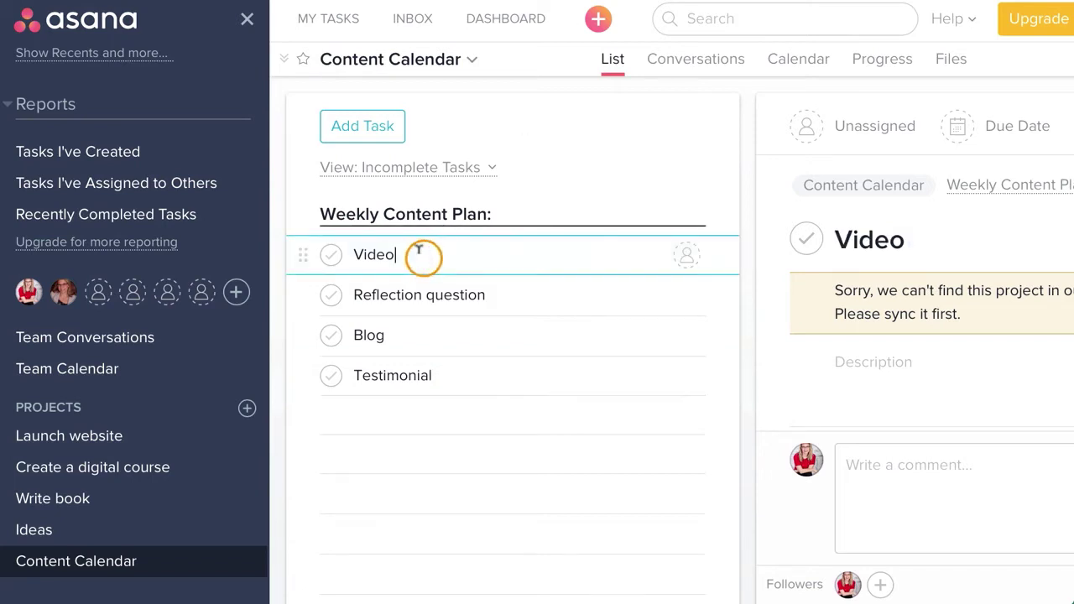
left_click(248, 20)
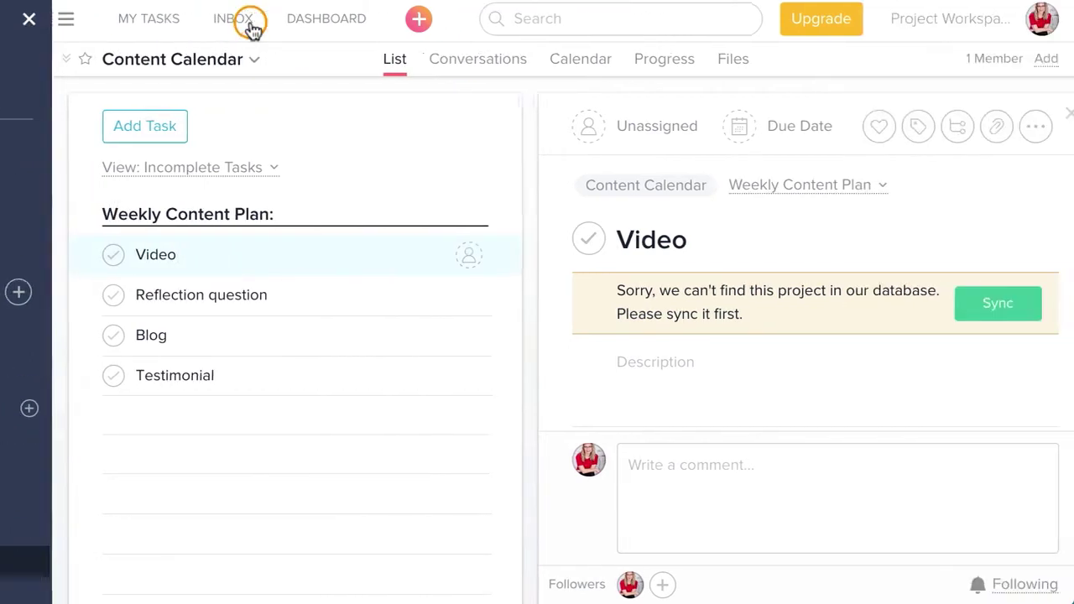
left_click(404, 189)
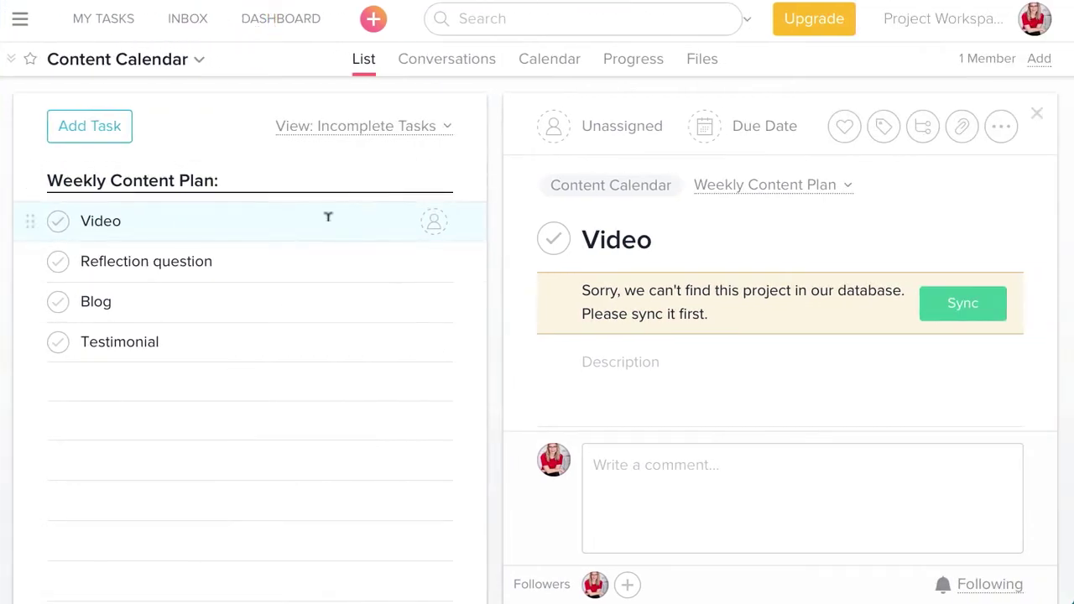
left_click(915, 130)
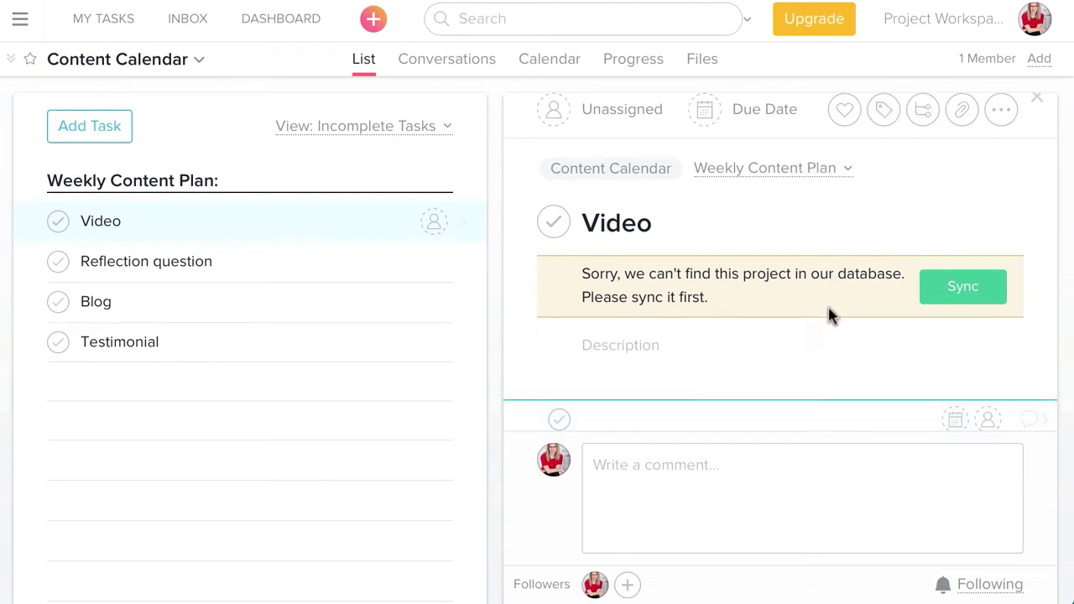
type("Outline")
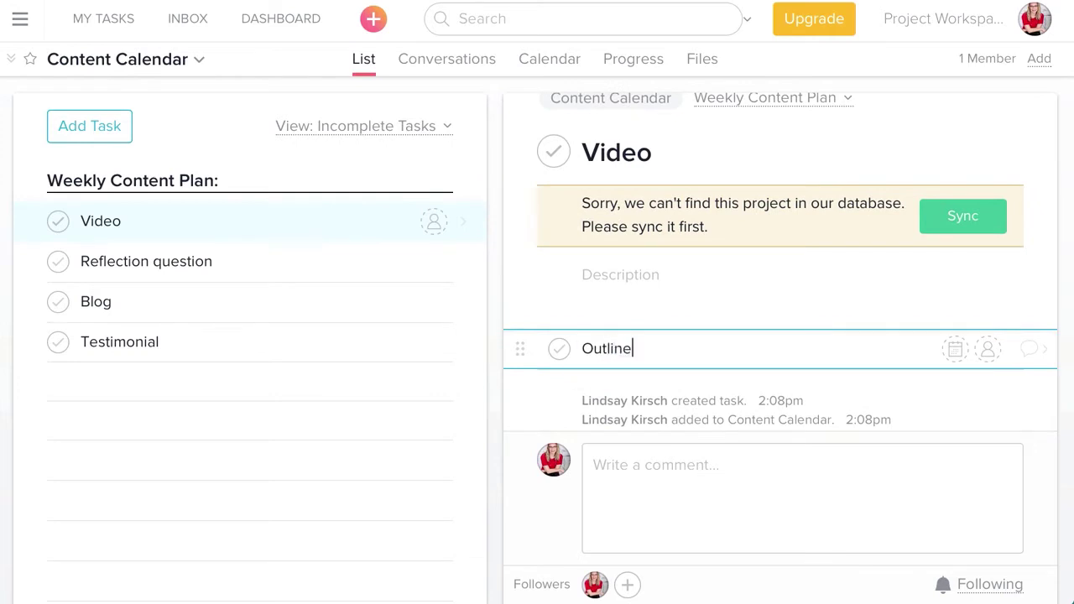
key("Return")
type("Record")
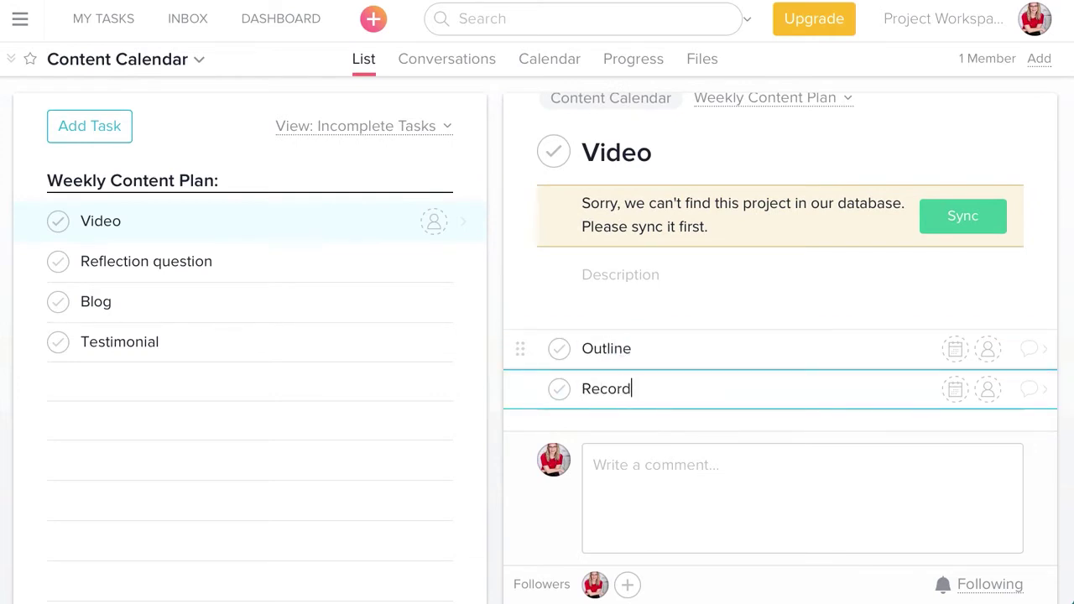
key("Return")
type("Edit")
key("Return")
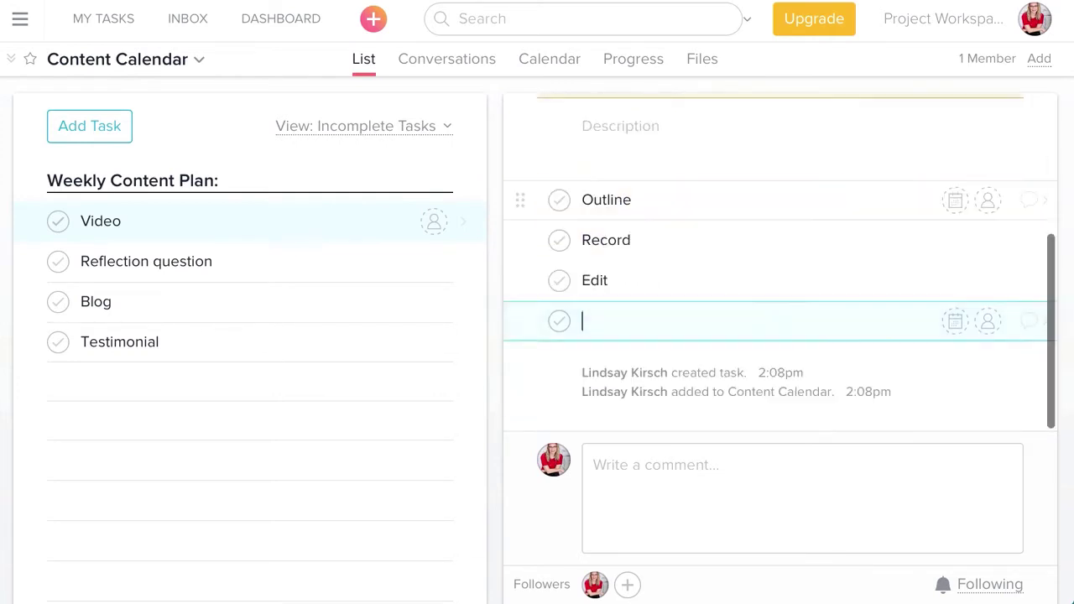
type("Post to You Tube")
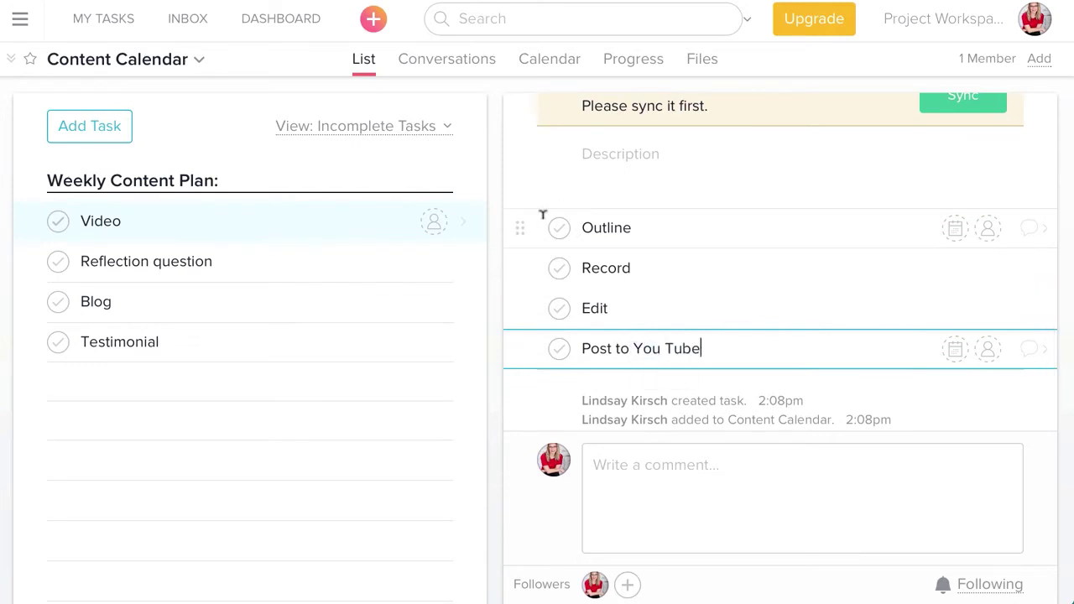
left_click(310, 255)
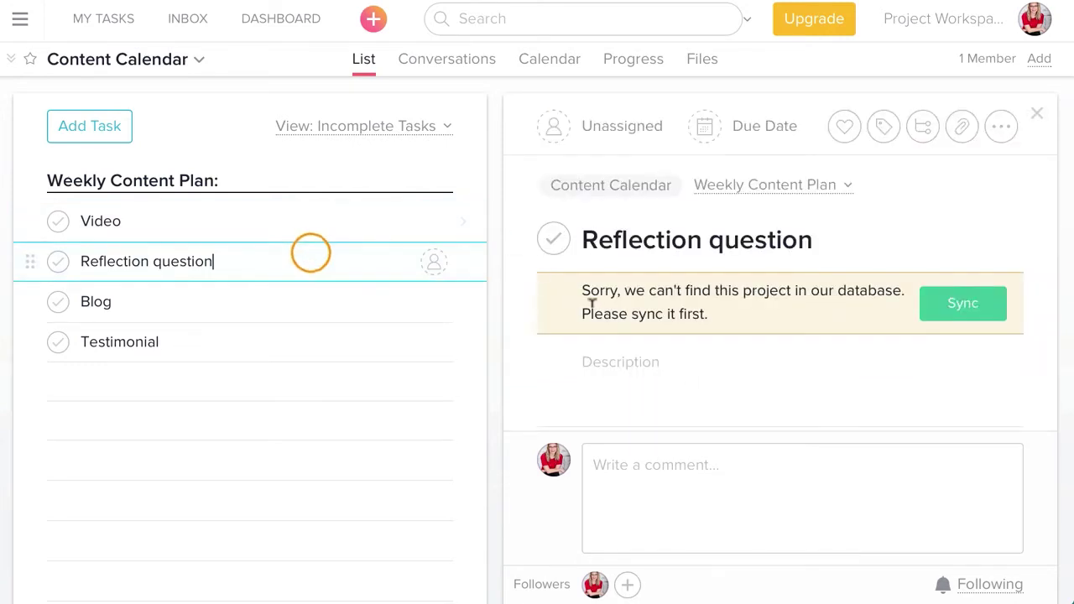
Add subtasks Determine the question, Create the graphic (Canva) and Schedule social to Reflection question
left_click(924, 140)
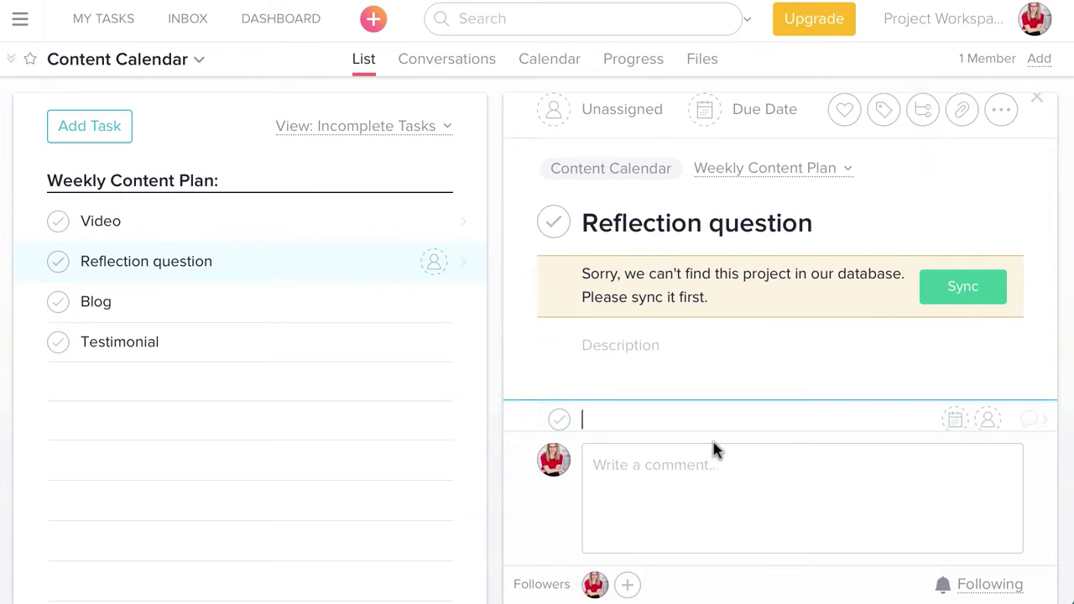
type("Determine the question")
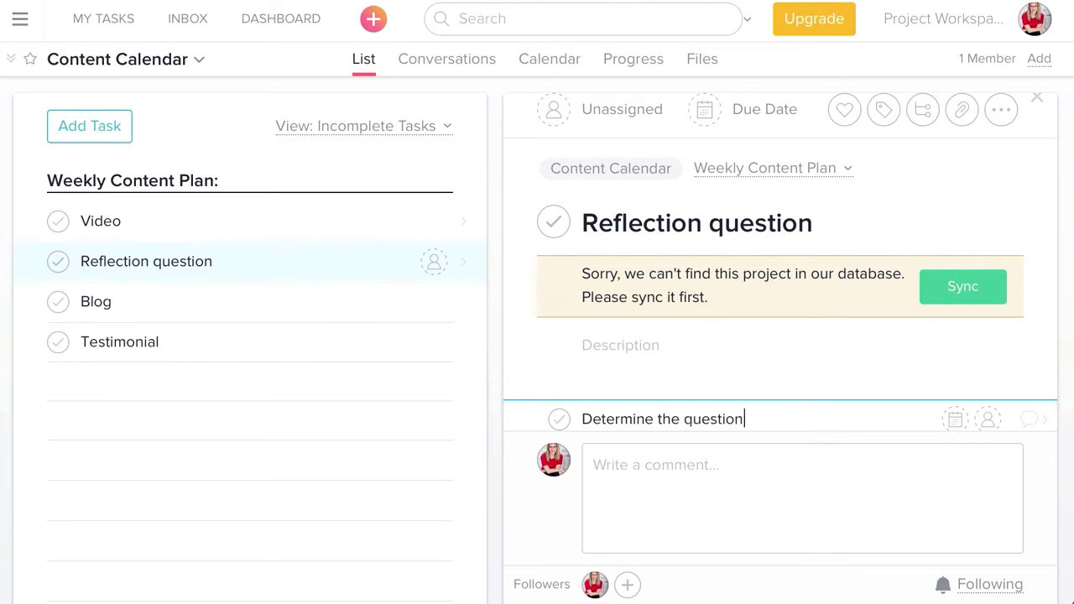
key("Return")
type("Create the ")
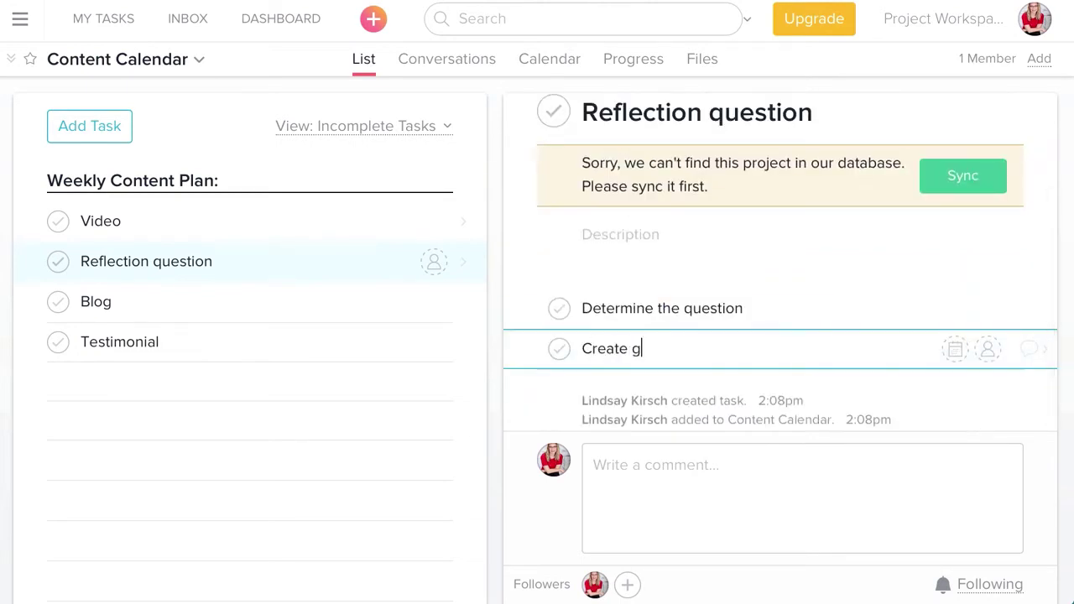
type("graphic (Canva)")
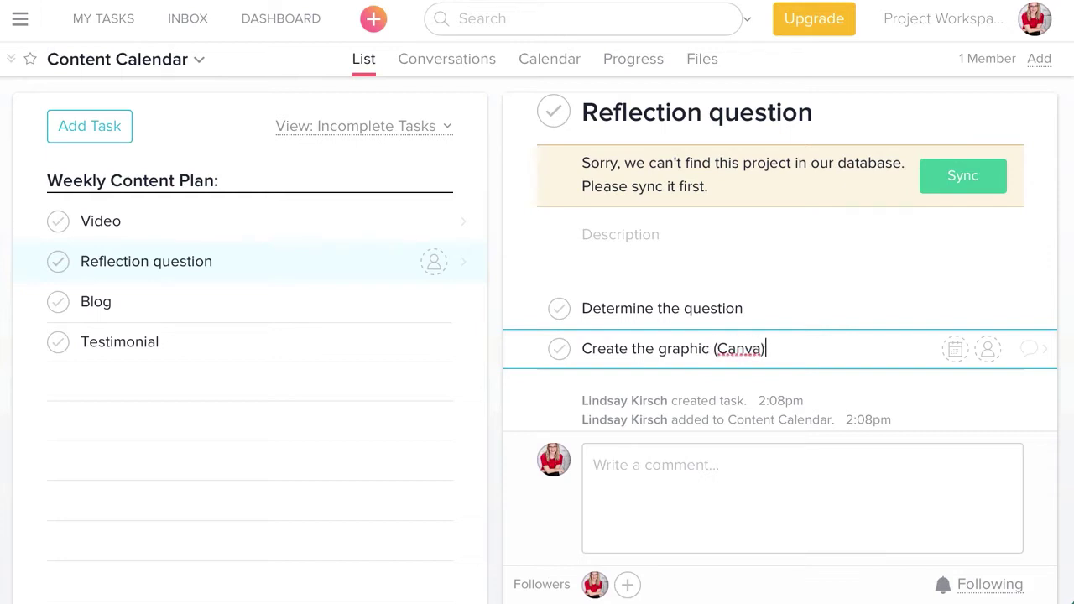
key("Return")
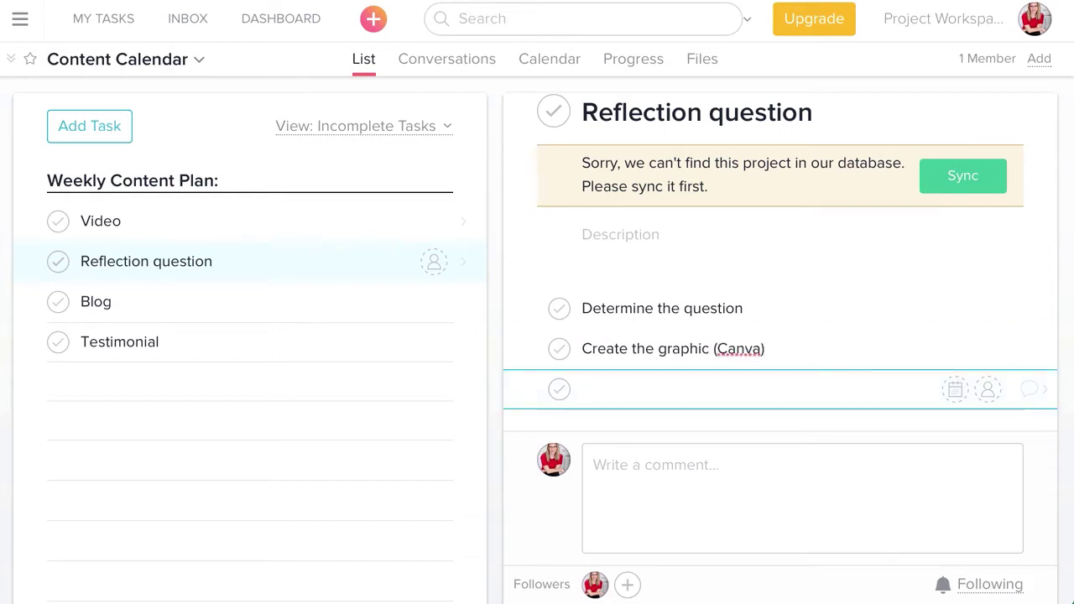
type("Schedule social")
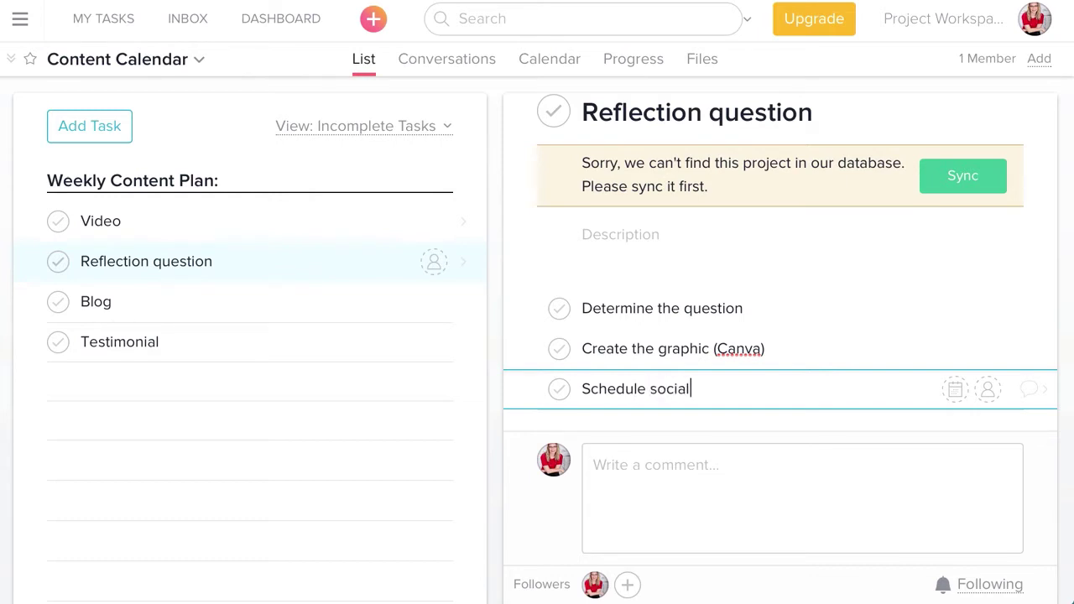
Give the Blog task subtasks Outline, Write, Edit, Select images and Publish
left_click(335, 301)
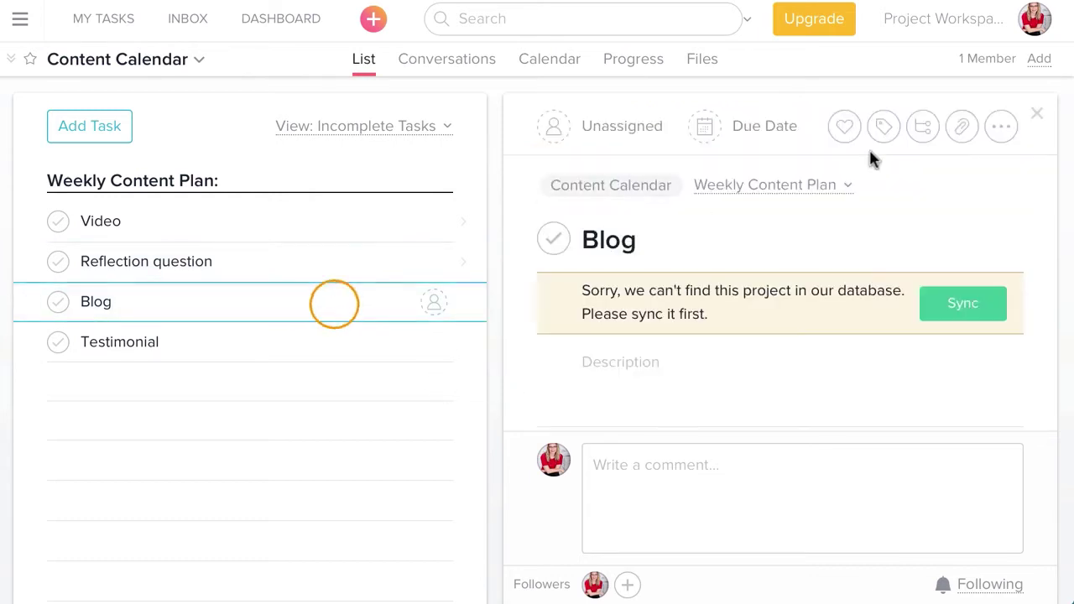
left_click(915, 132)
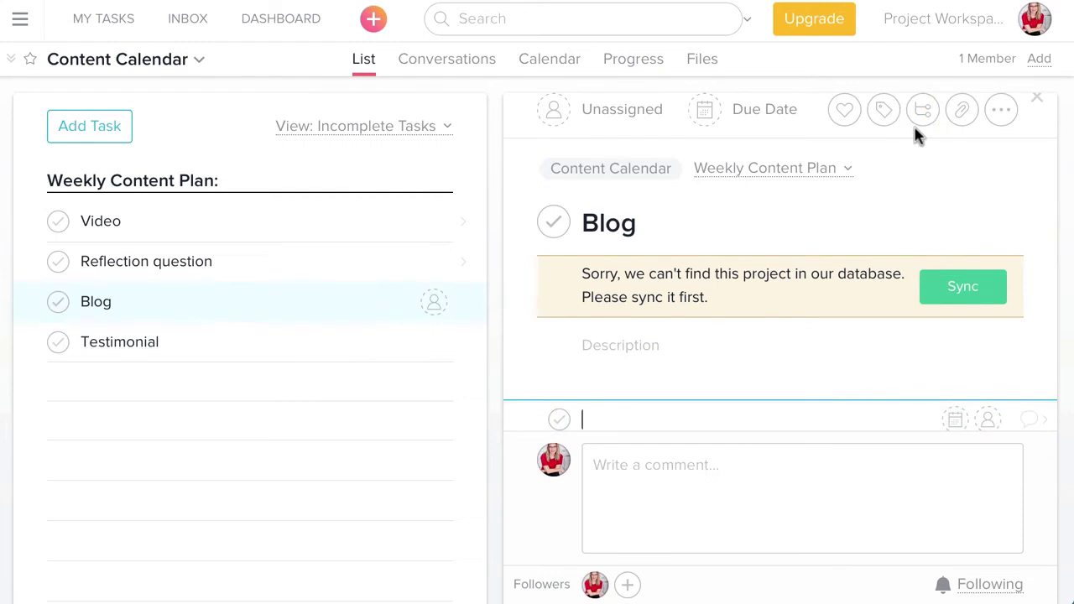
type("Outline")
key("Return")
type("Edi")
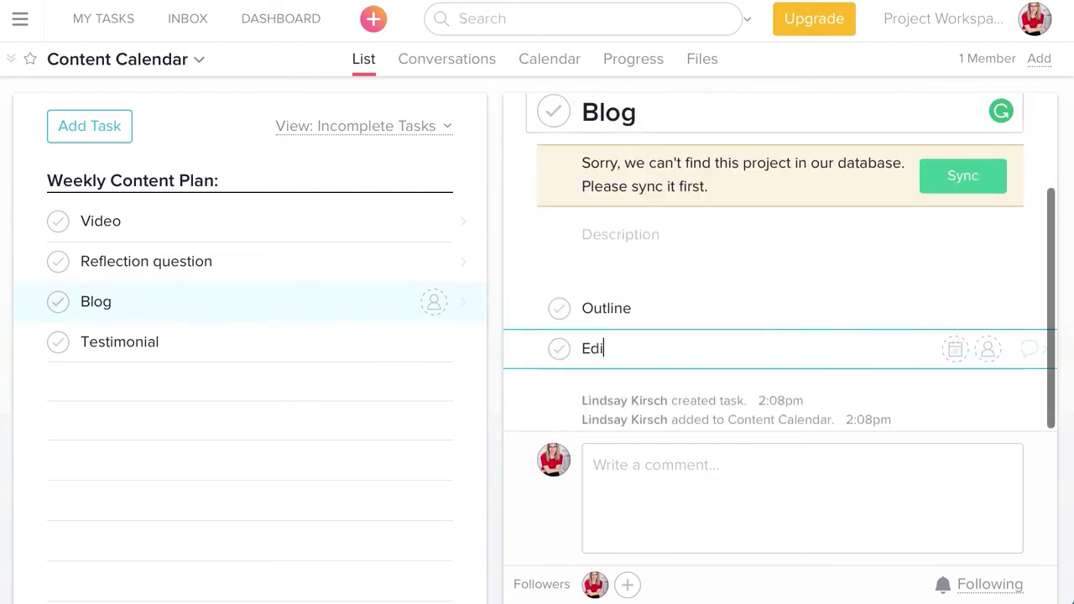
key("BackSpace")
key("BackSpace")
key("BackSpace")
type("Write")
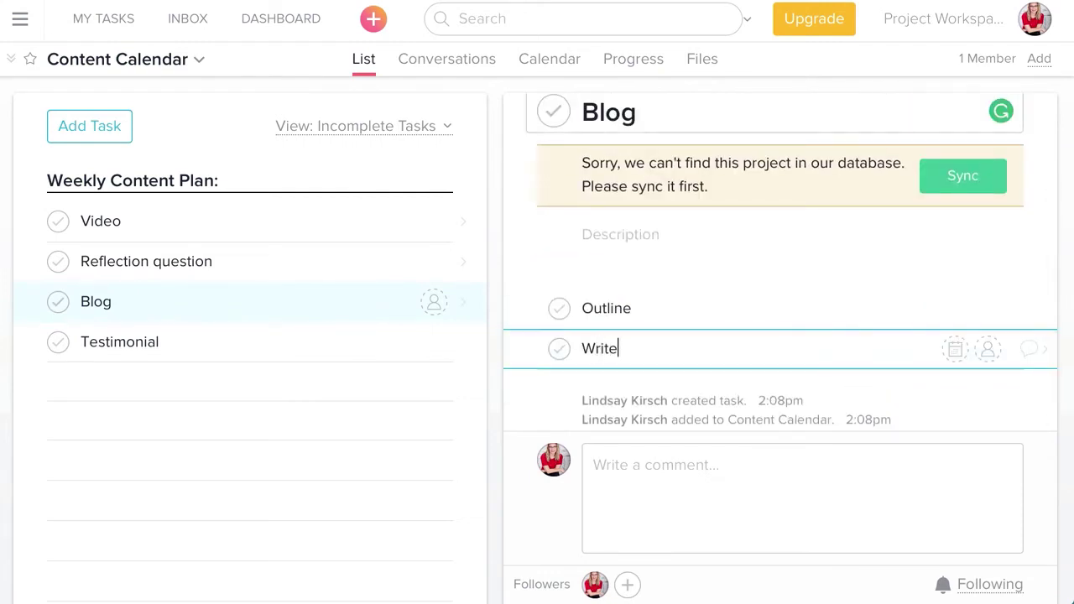
key("Return")
type("Edit")
key("Return")
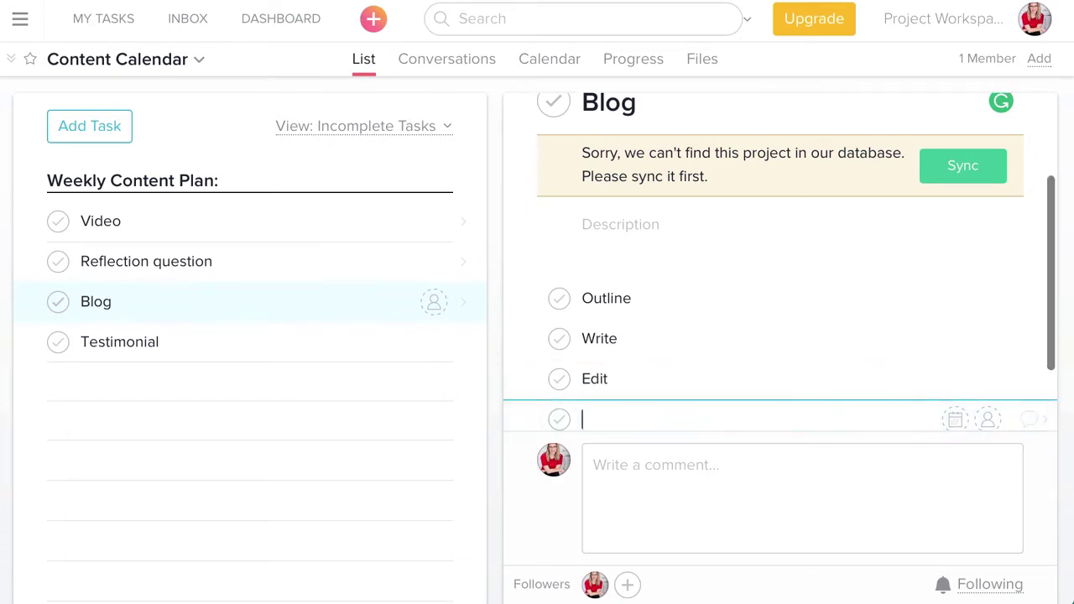
type("ele")
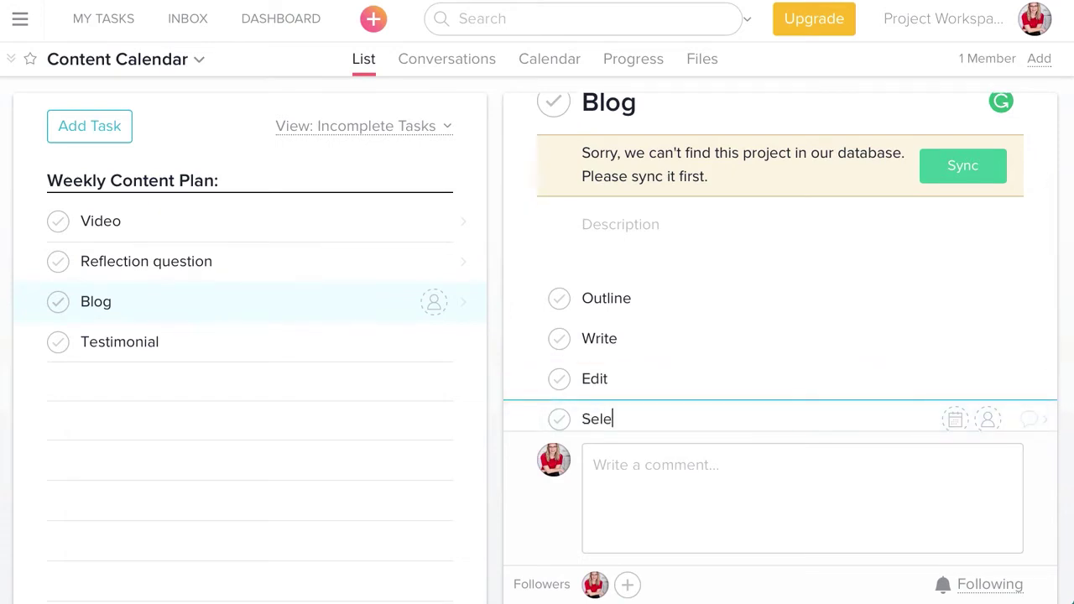
type("ct images")
key("Return")
type("Publis")
key("BackSpace")
key("BackSpace")
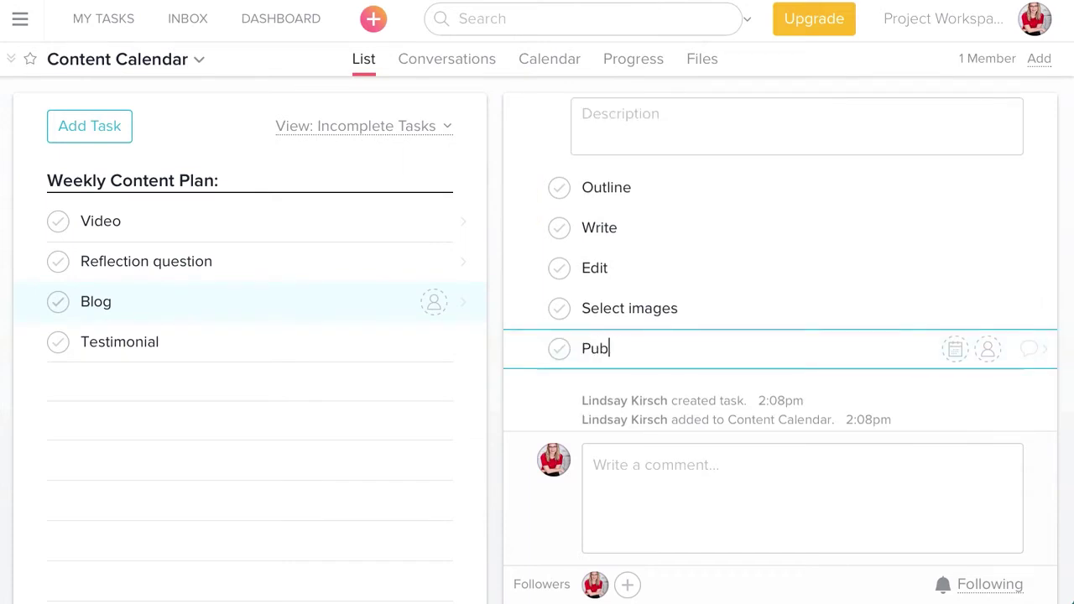
type("lish it")
key("BackSpace")
key("BackSpace")
Add subtasks Capture, Create Graphic and Schedule social to Testimonial, fixing the Capture spelling
left_click(225, 341)
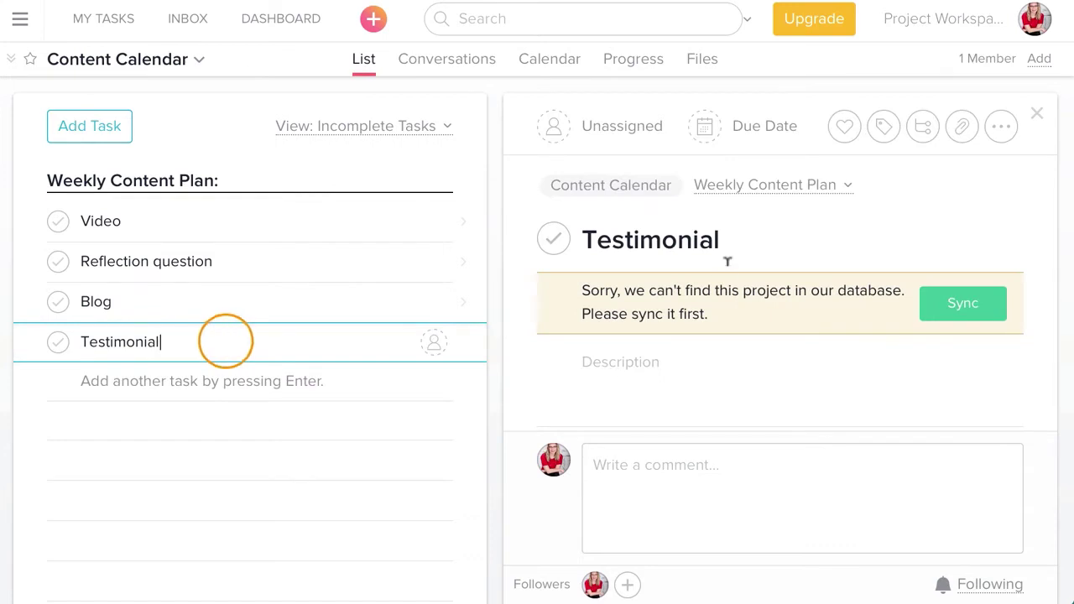
left_click(928, 133)
type("Capute")
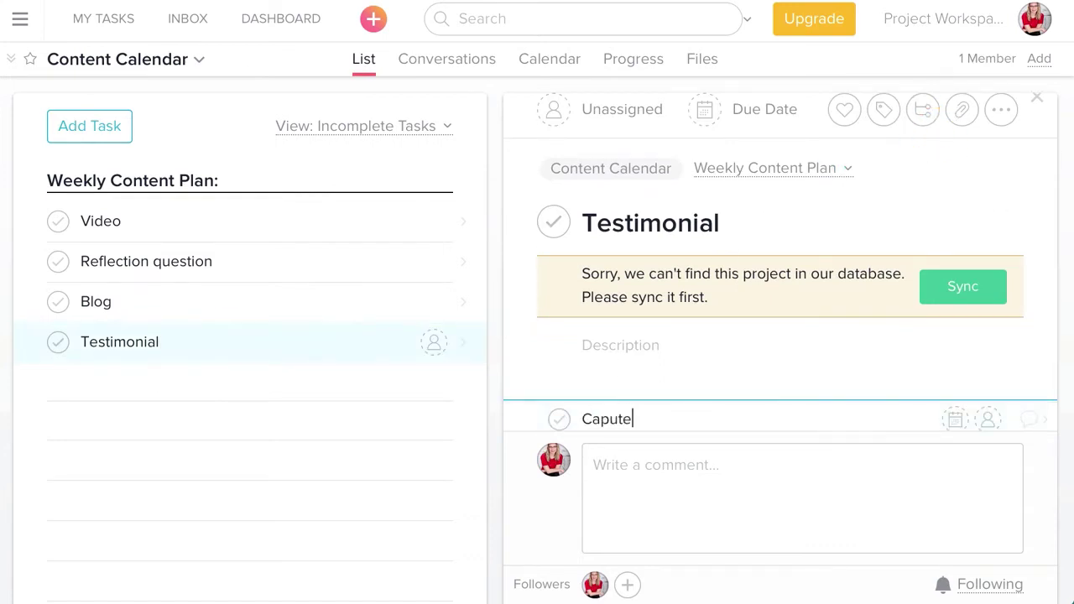
key("BackSpace")
type("ure")
key("Return")
type("Create")
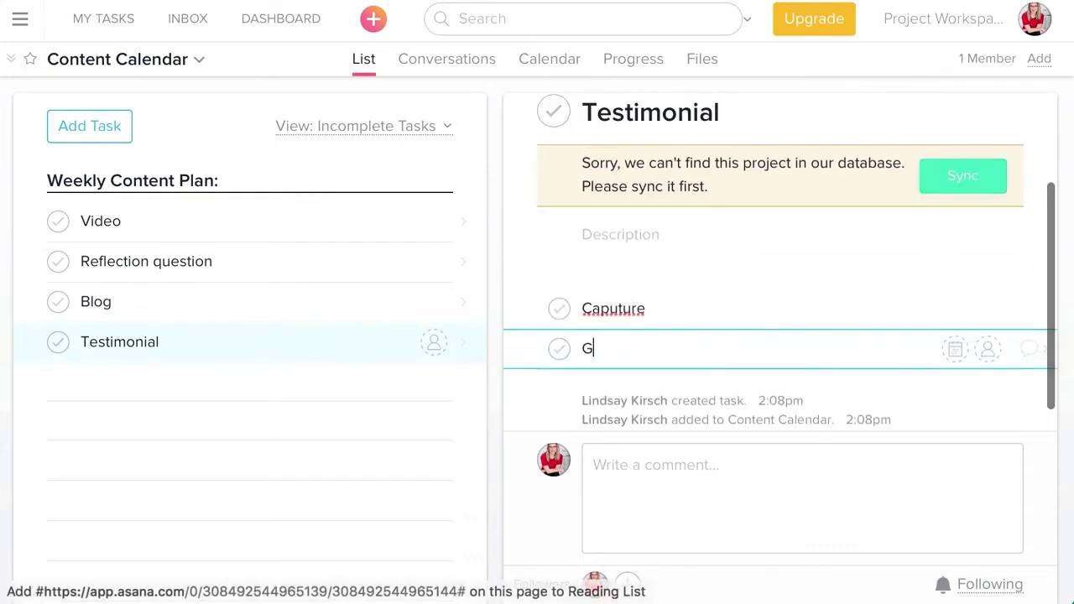
type(" Graphic")
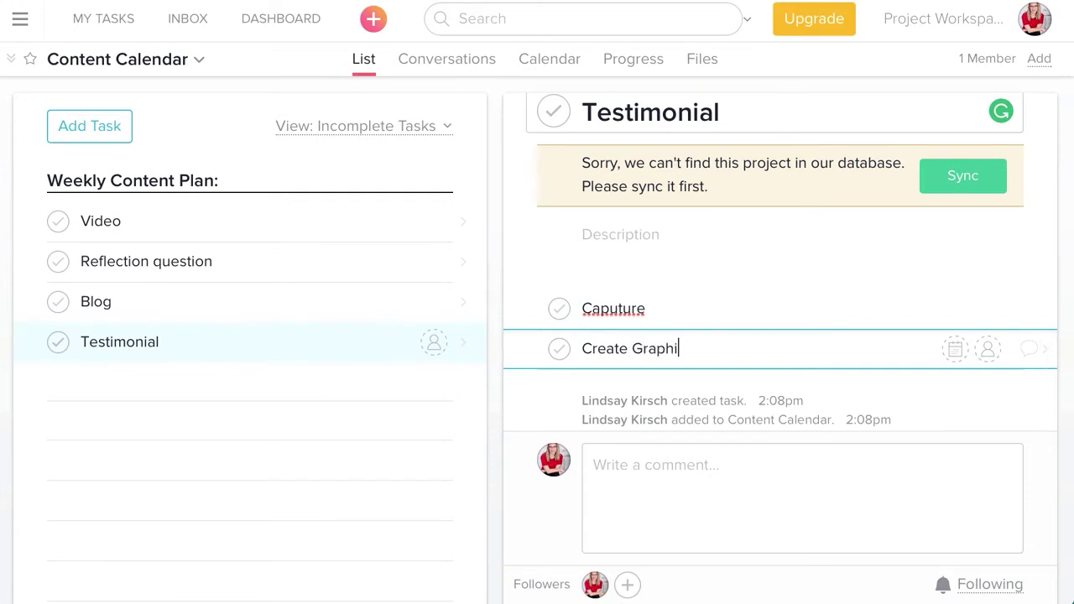
key("Return")
type("Sch")
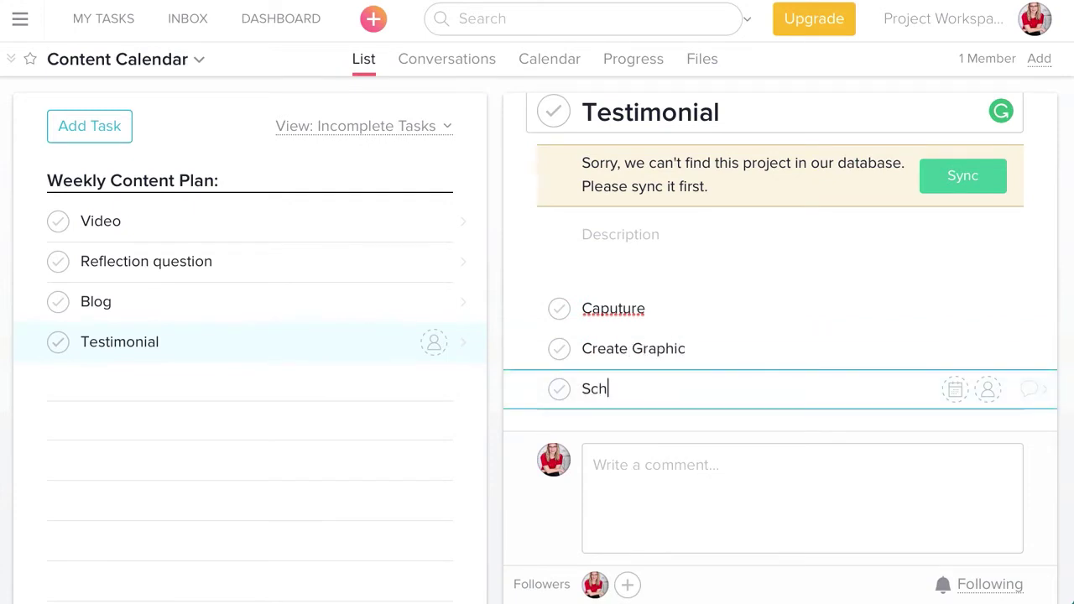
type("edule social")
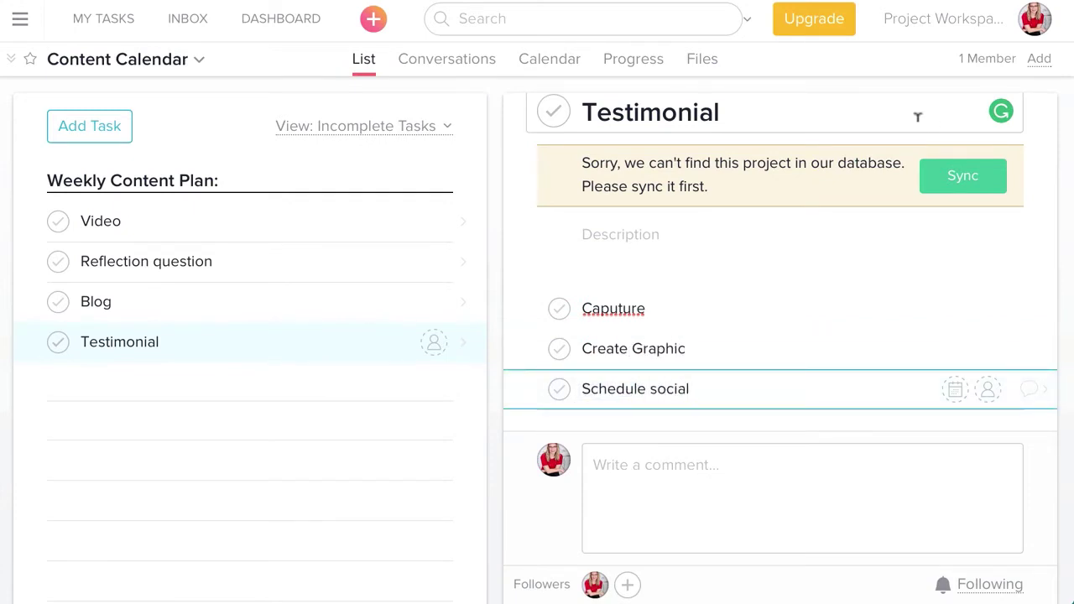
left_click(615, 308)
key("BackSpace")
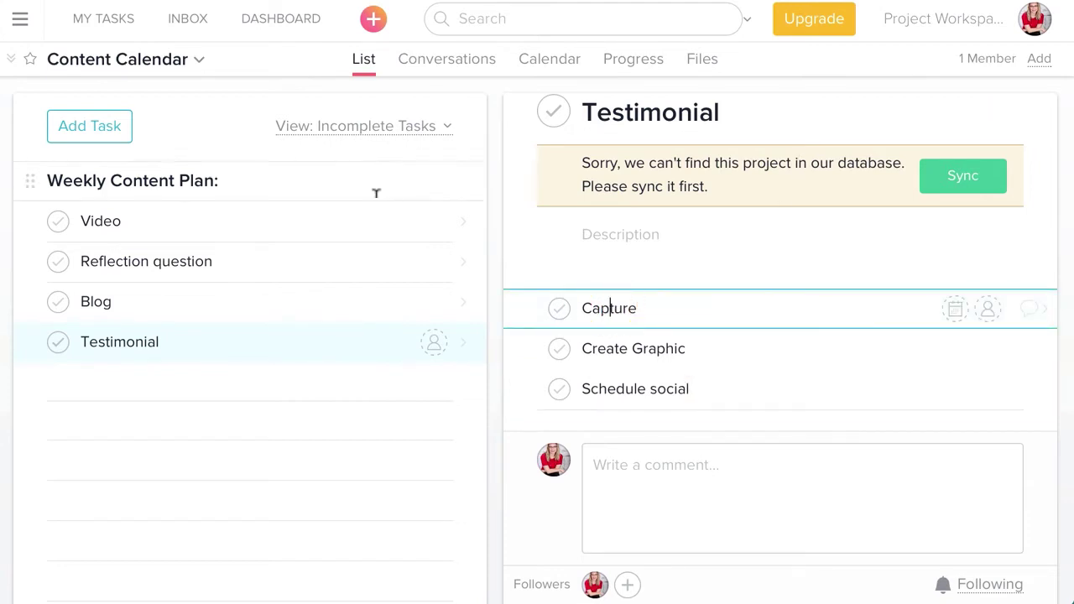
Start a new blank task below Testimonial
left_click(288, 220)
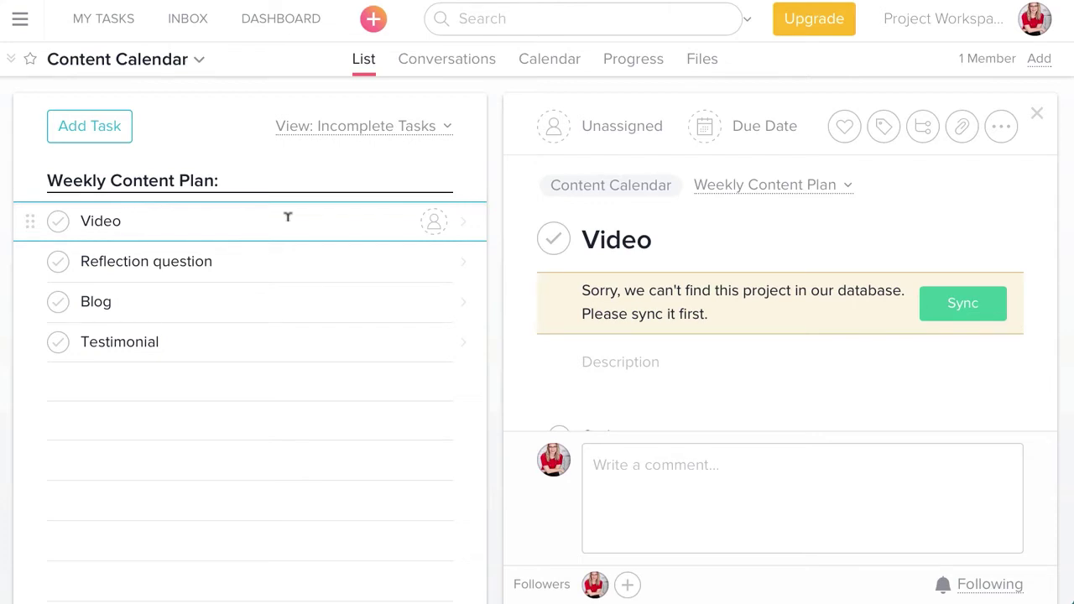
left_click(182, 347)
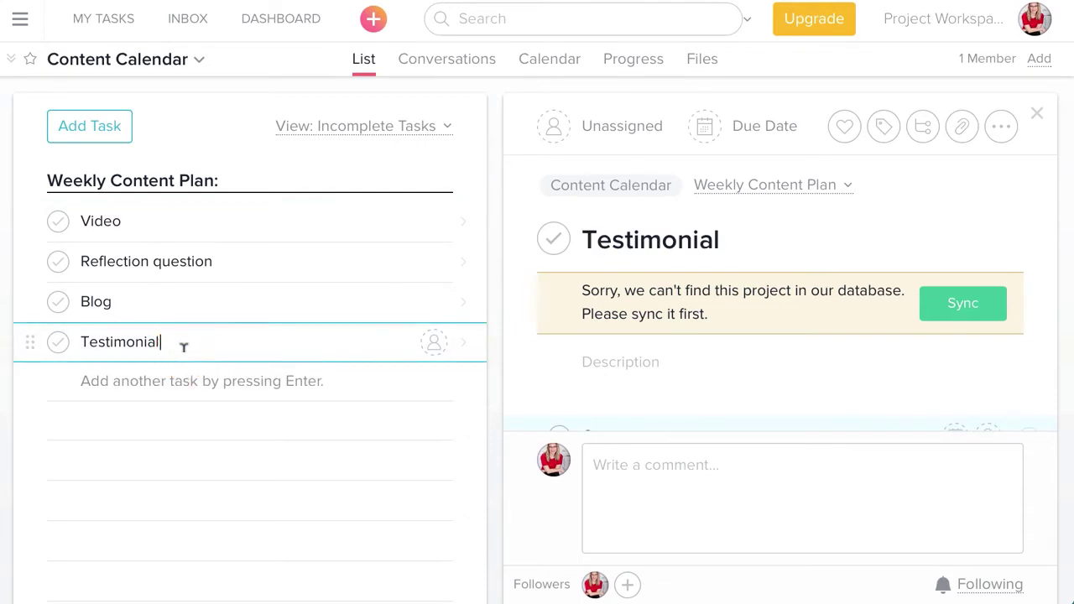
key("Return")
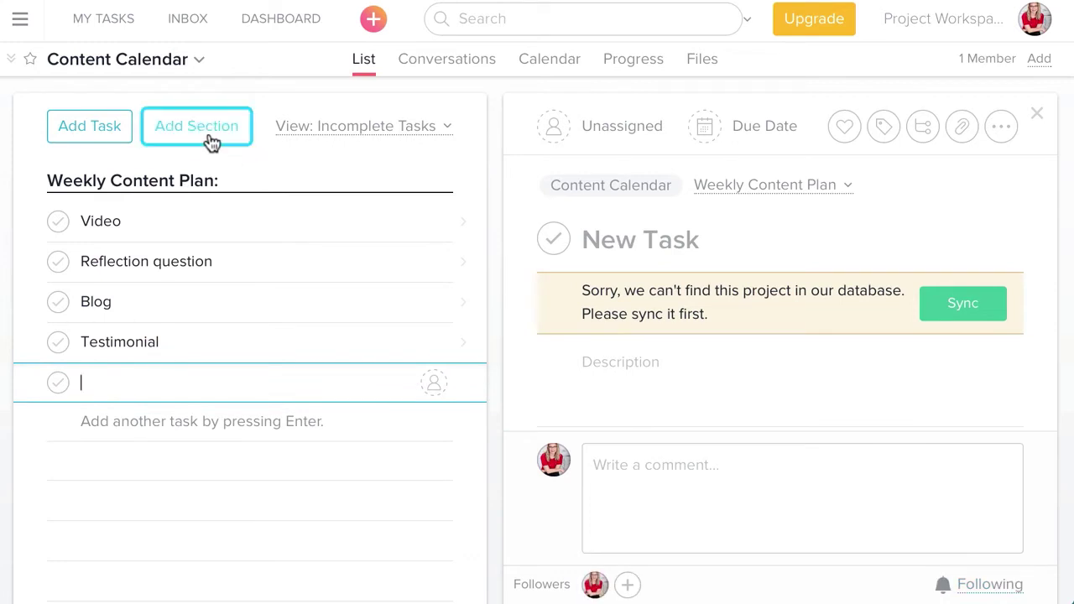
Add a section named 'W1 - 1/2/17' and start blank task rows beneath it
left_click(214, 143)
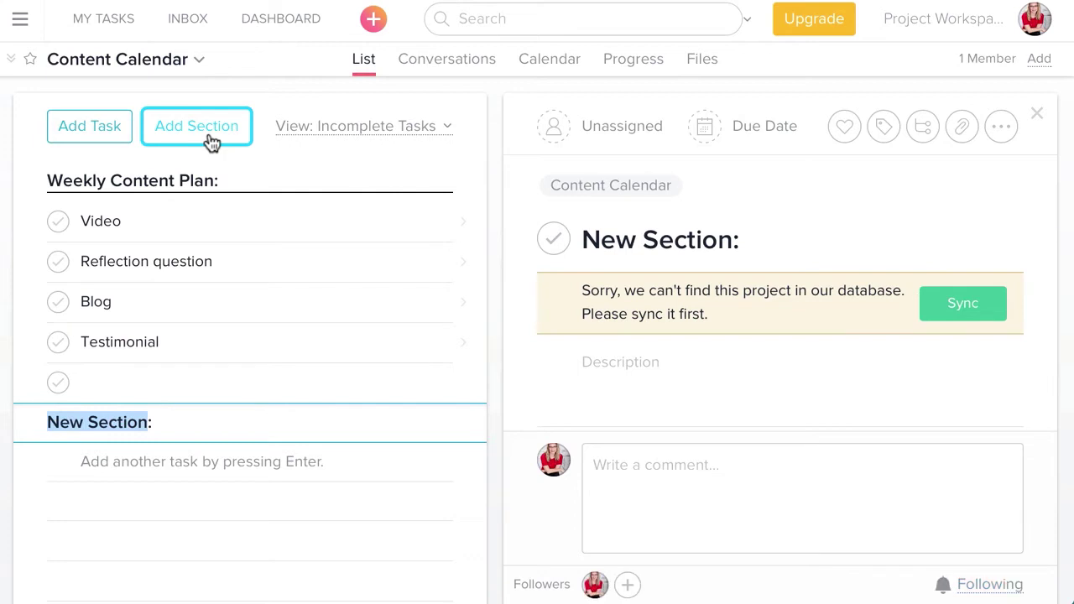
type("W1 -")
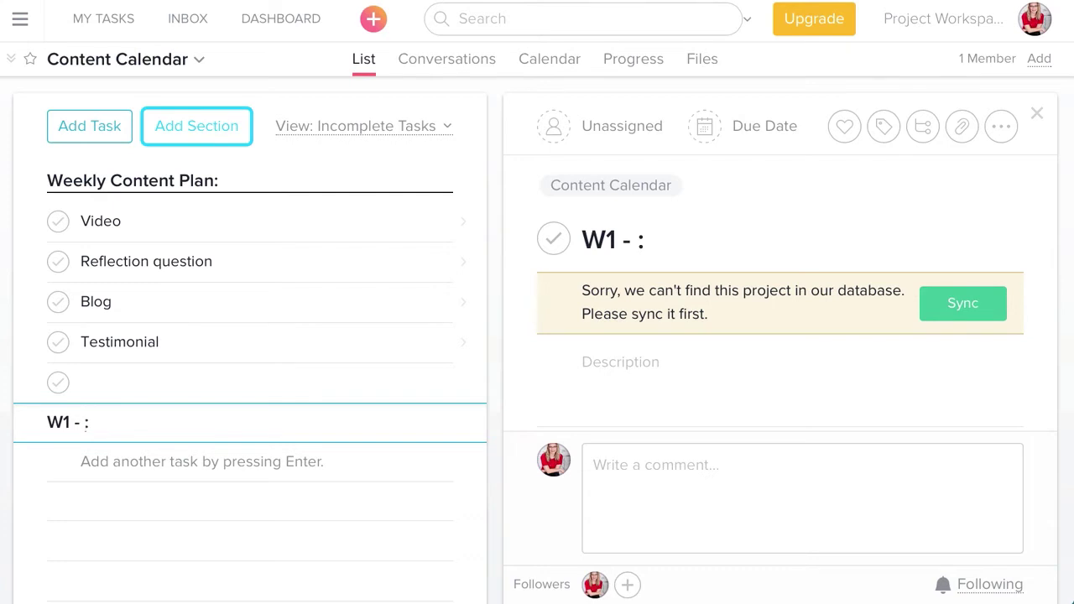
type("1/2/17")
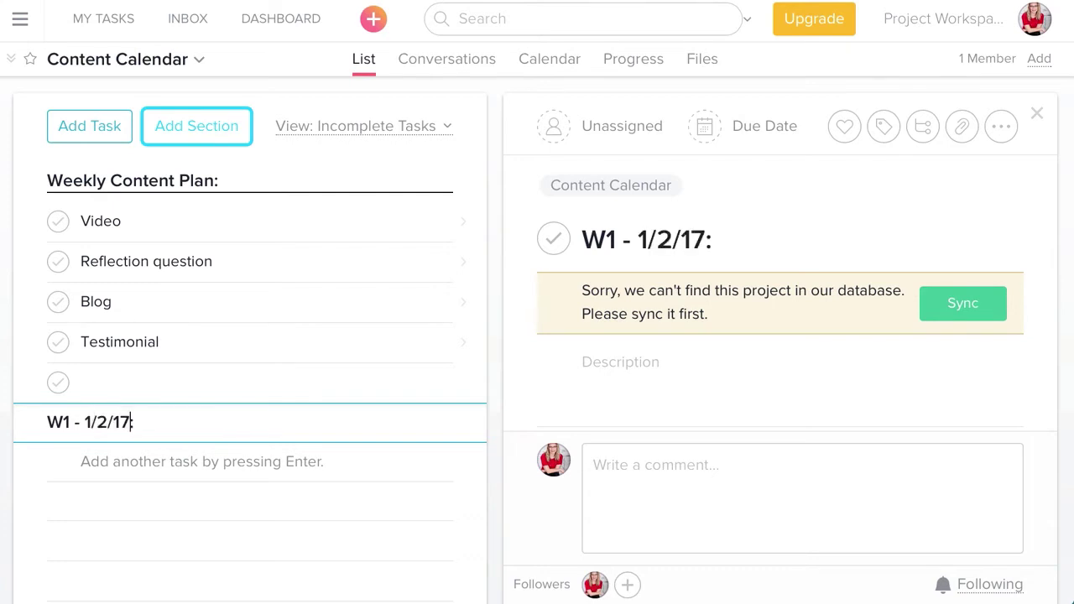
left_click(179, 422)
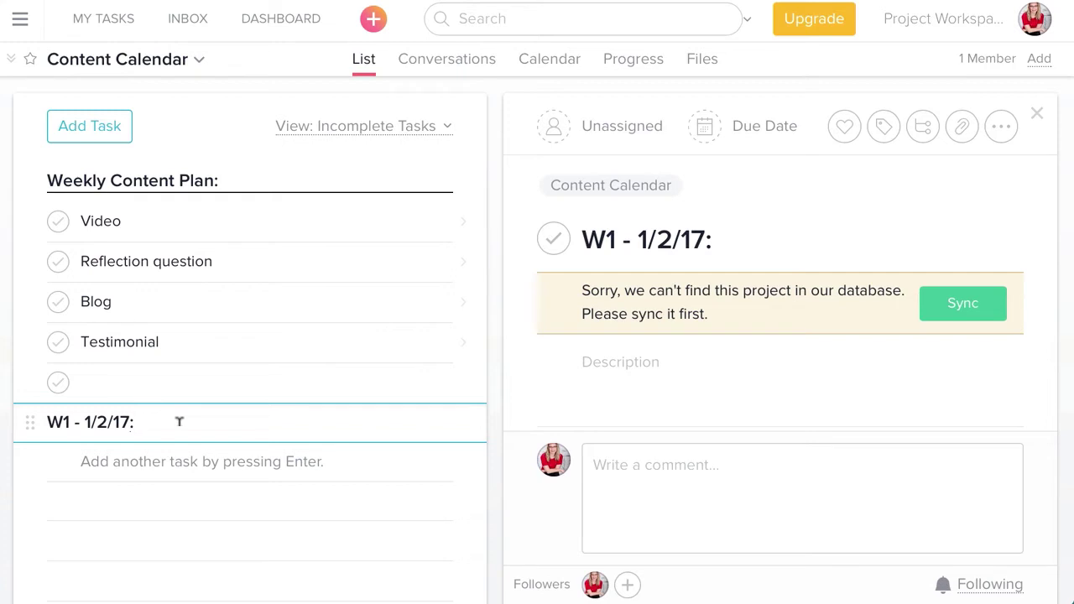
key("Return")
key("Return")
key("Return")
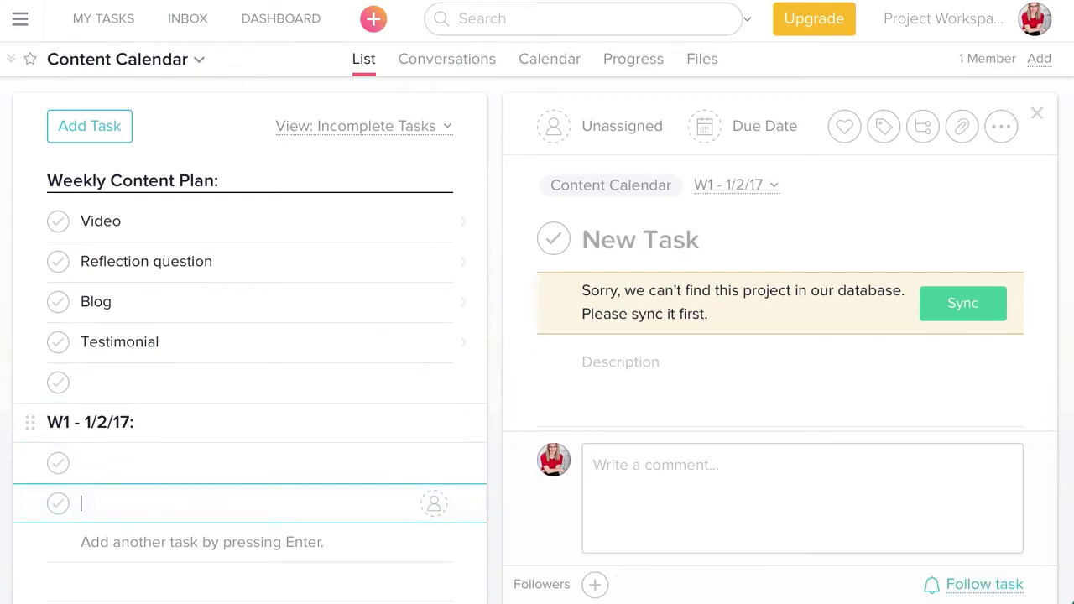
Add a 'W2 - 1/9/17' section below the W1 tasks and reopen the projects sidebar
left_click(168, 132)
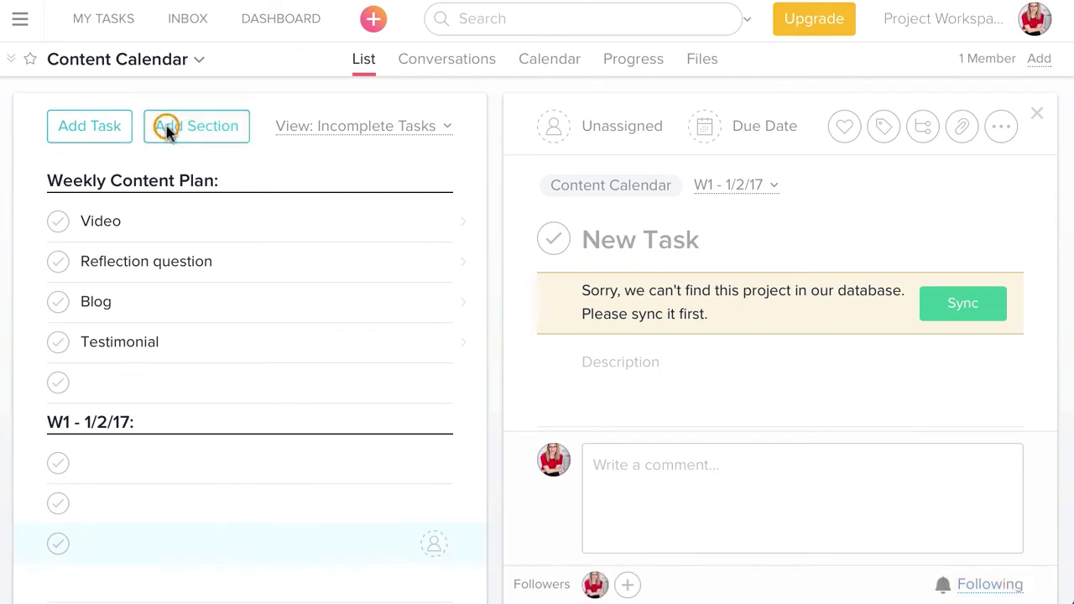
type("@")
key("BackSpace")
type("W2")
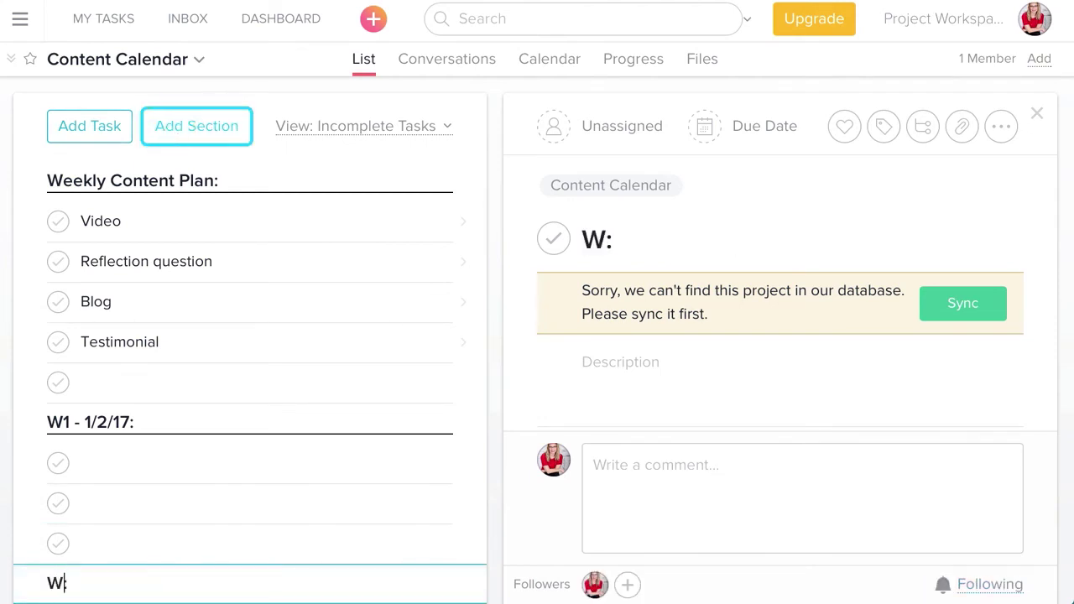
type(" - 1/9/17")
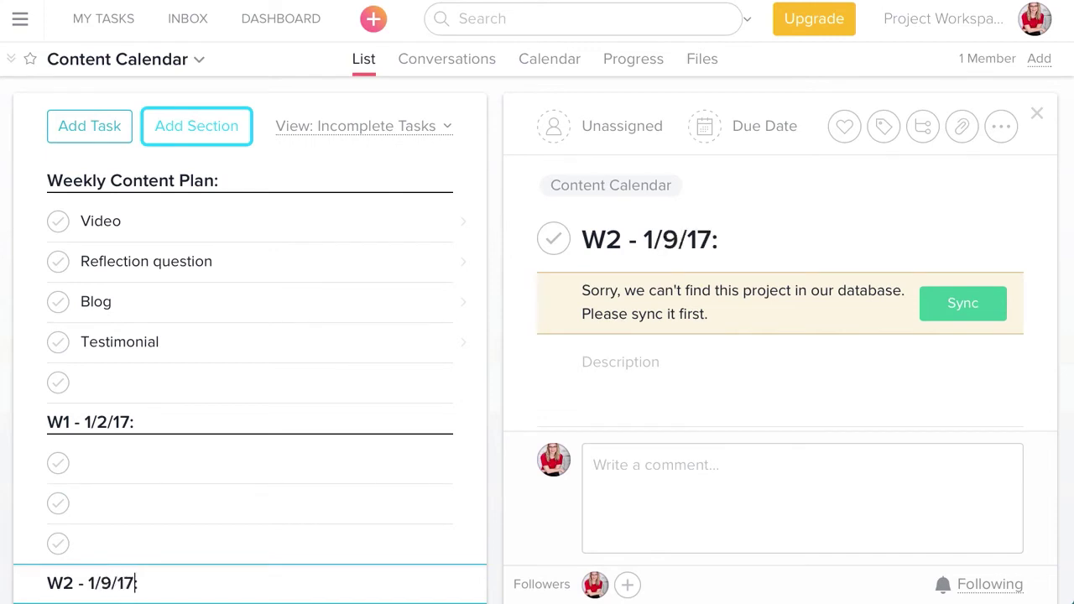
scroll(204, 322, "down", 1)
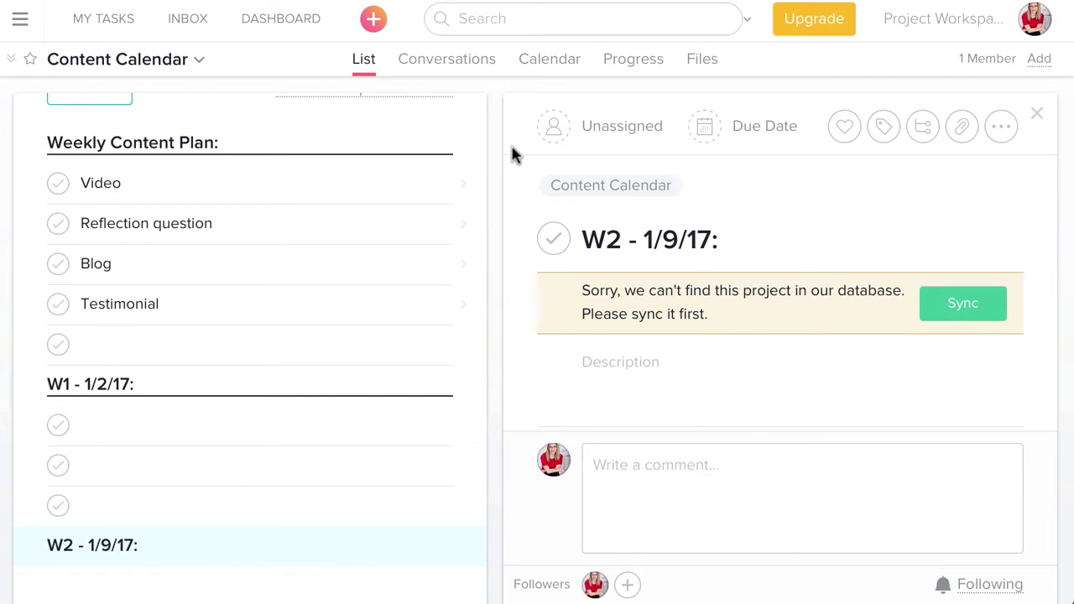
left_click(20, 20)
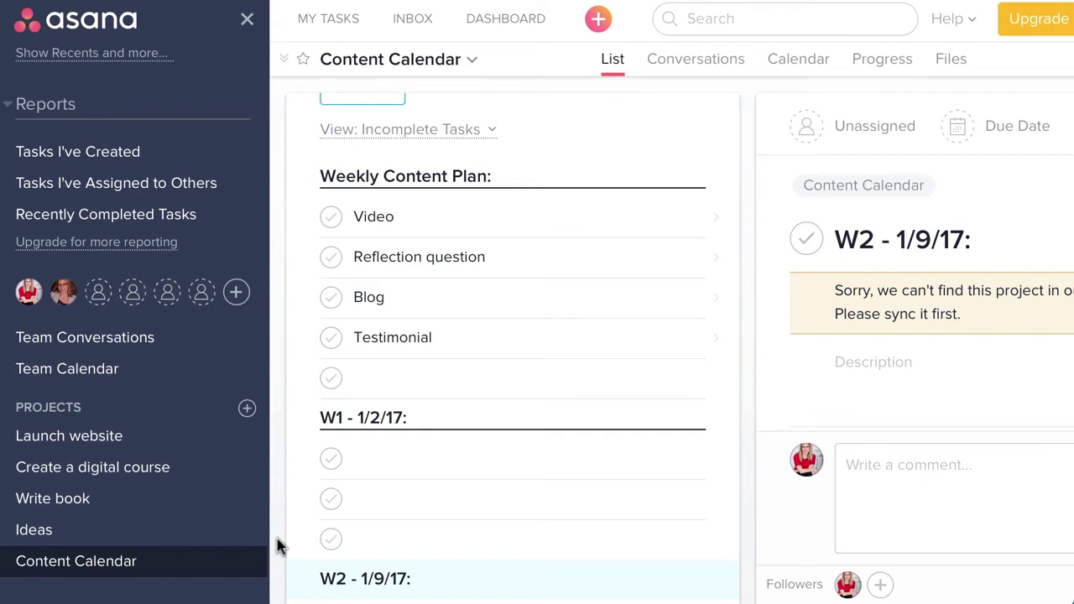
Append '(Project Management)' to the W1 and W2 section names, then go to the Ideas project
left_click(401, 419)
type("(")
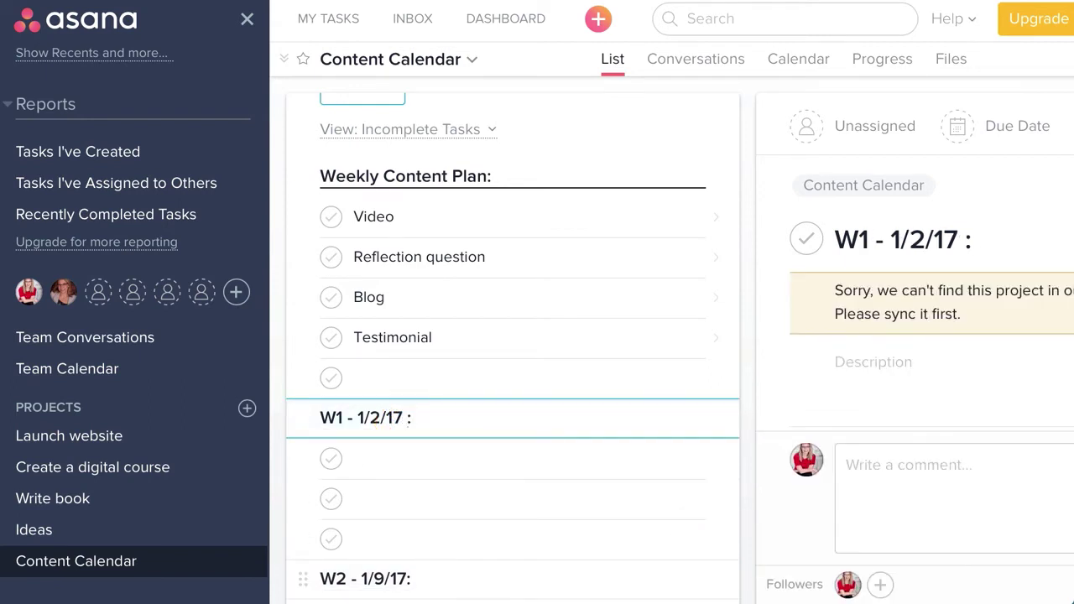
type("Proje")
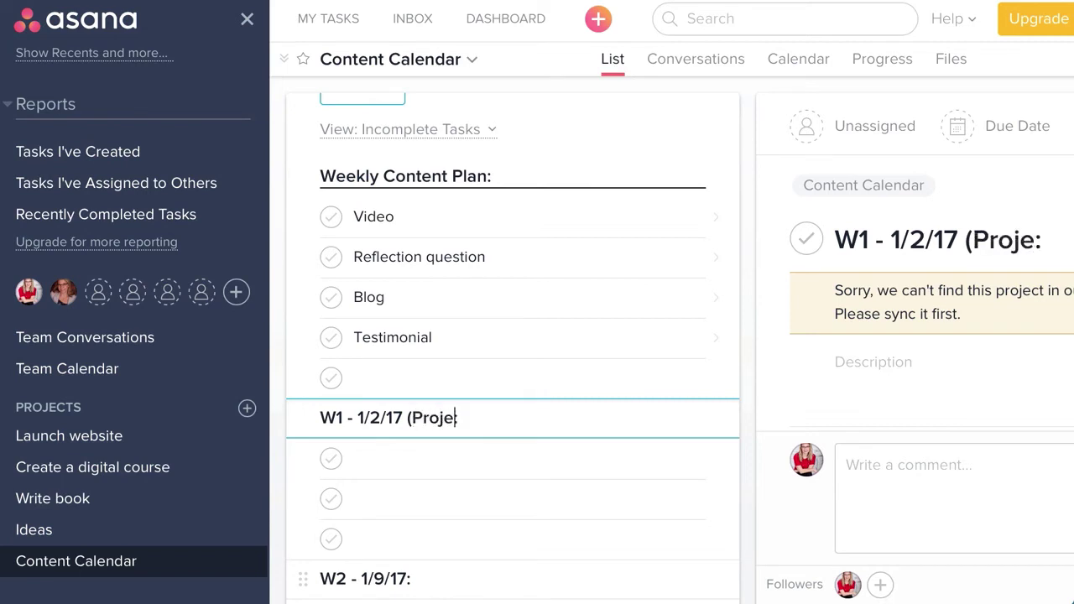
type("ct Management)")
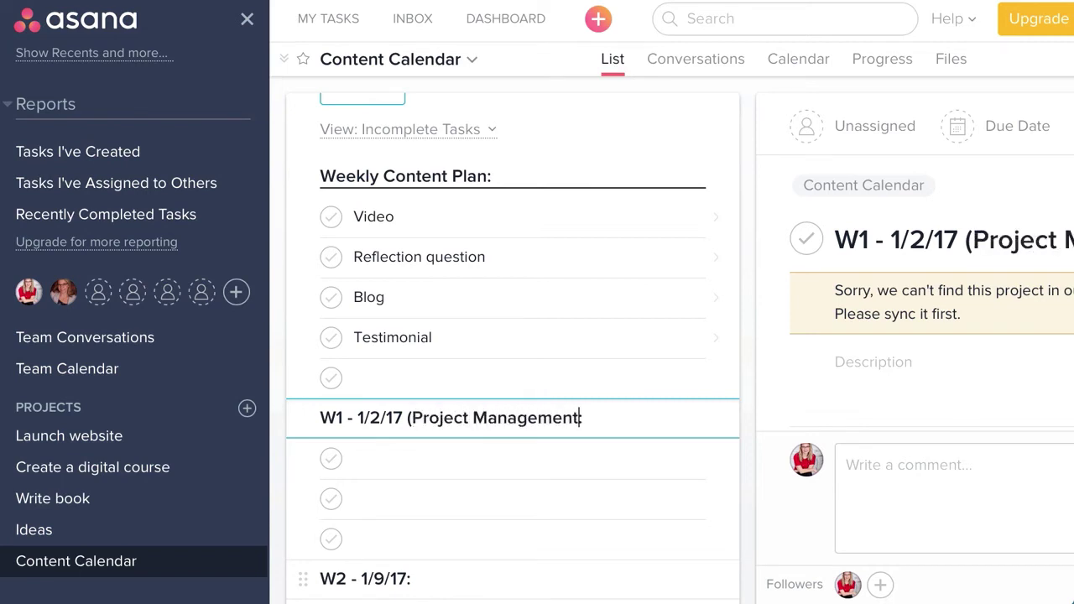
left_click(405, 579)
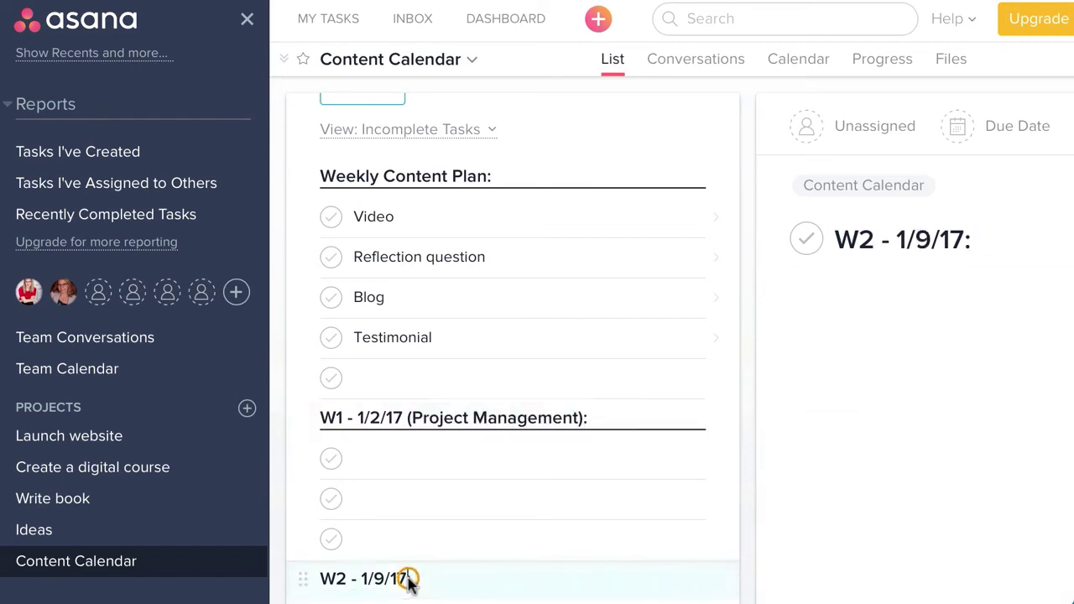
type("(Pro")
type("ject Mange")
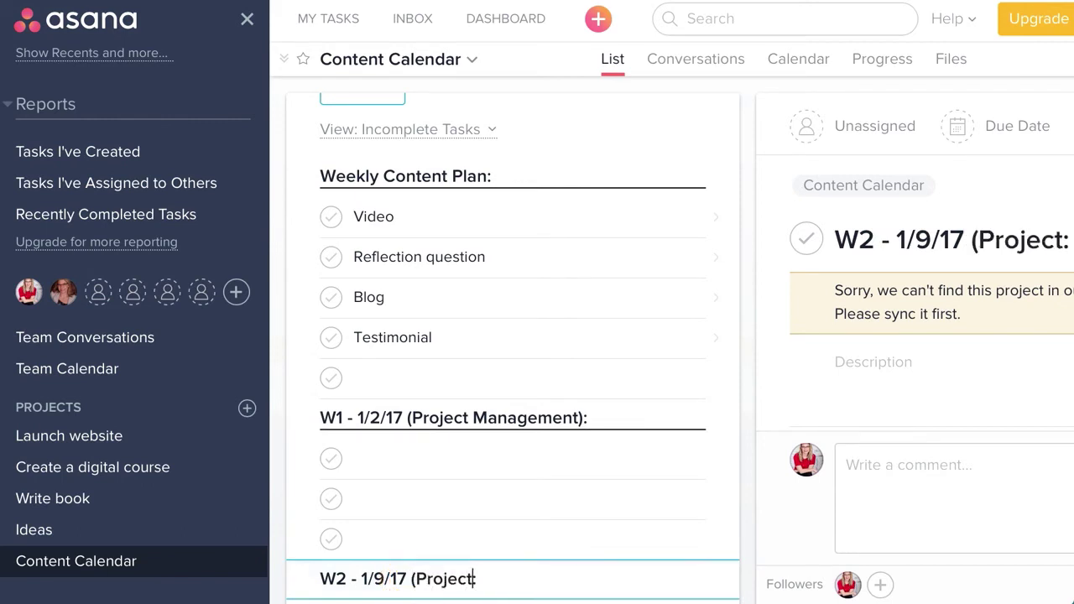
key("BackSpace")
key("BackSpace")
type("agemen")
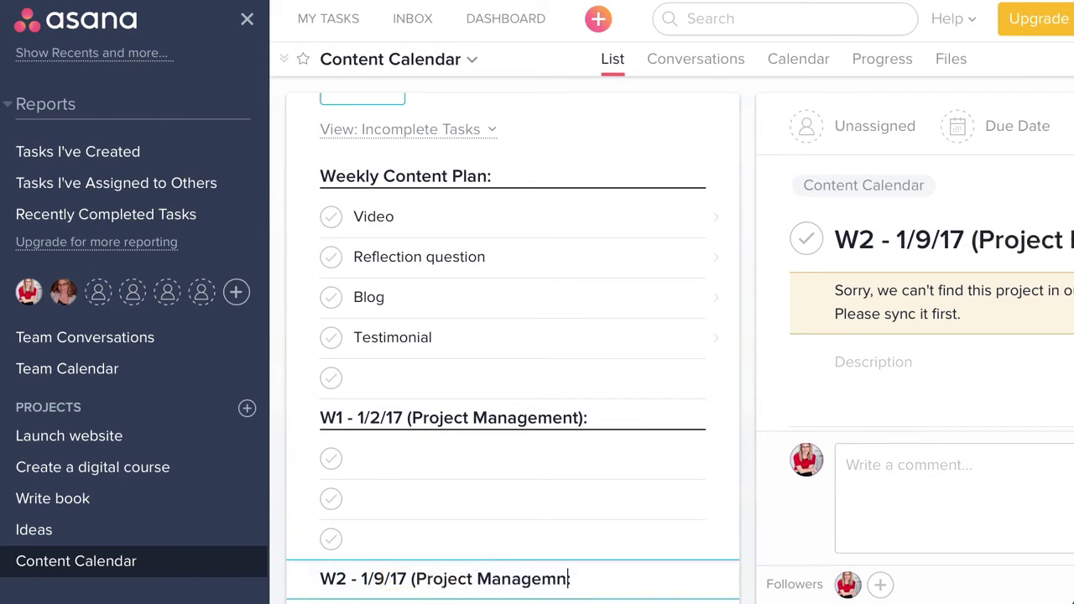
key("BackSpace")
type("ent):")
scroll(482, 487, "down", 1)
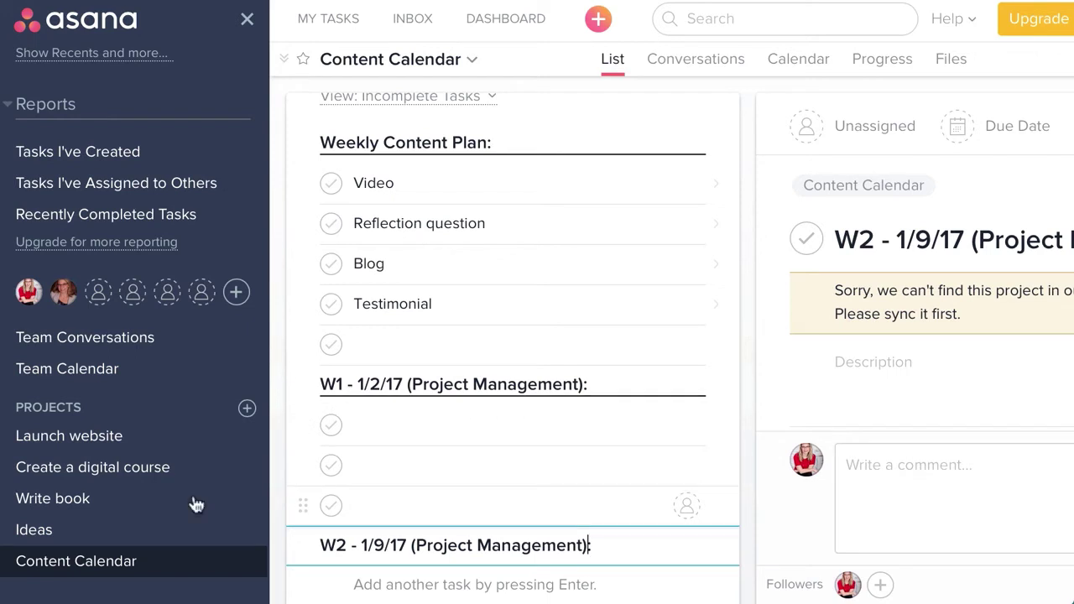
left_click(84, 533)
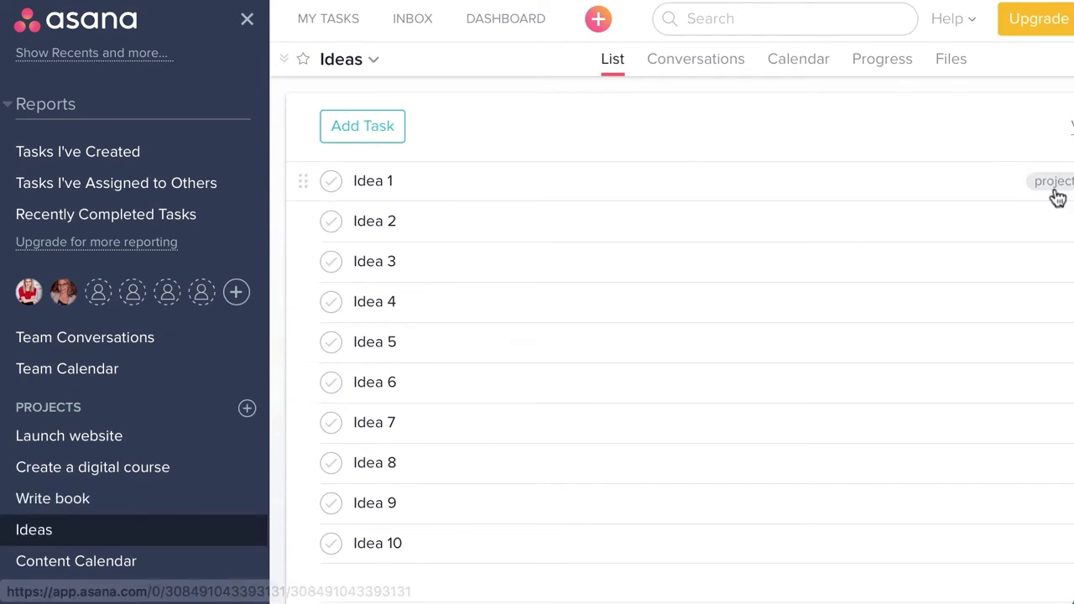
Move Idea 1 from Ideas into the Content Calendar project and open Content Calendar
left_click(962, 182)
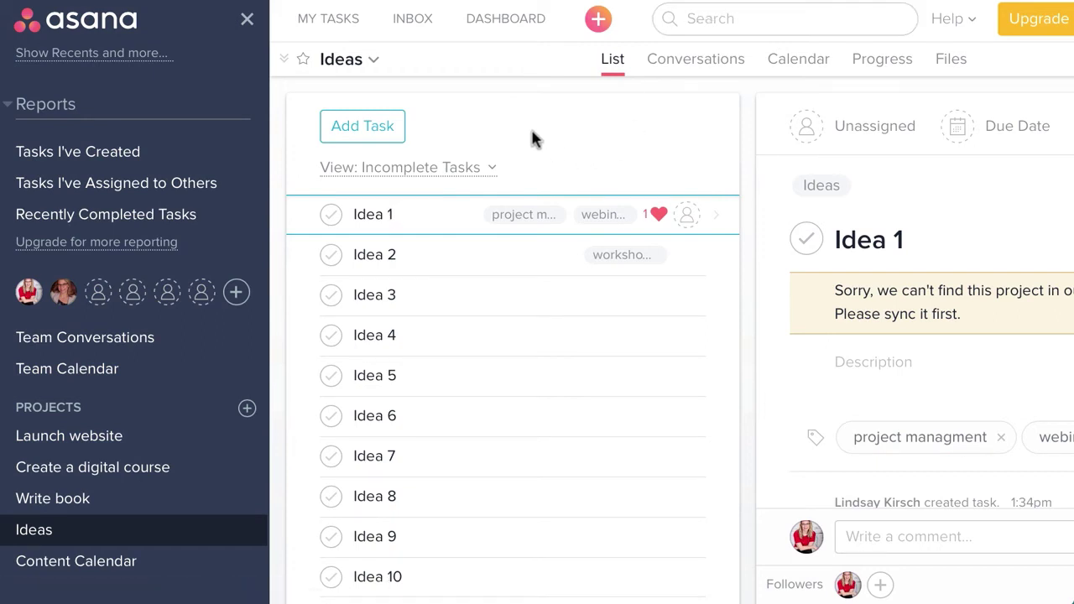
scroll(301, 226, "down", 1)
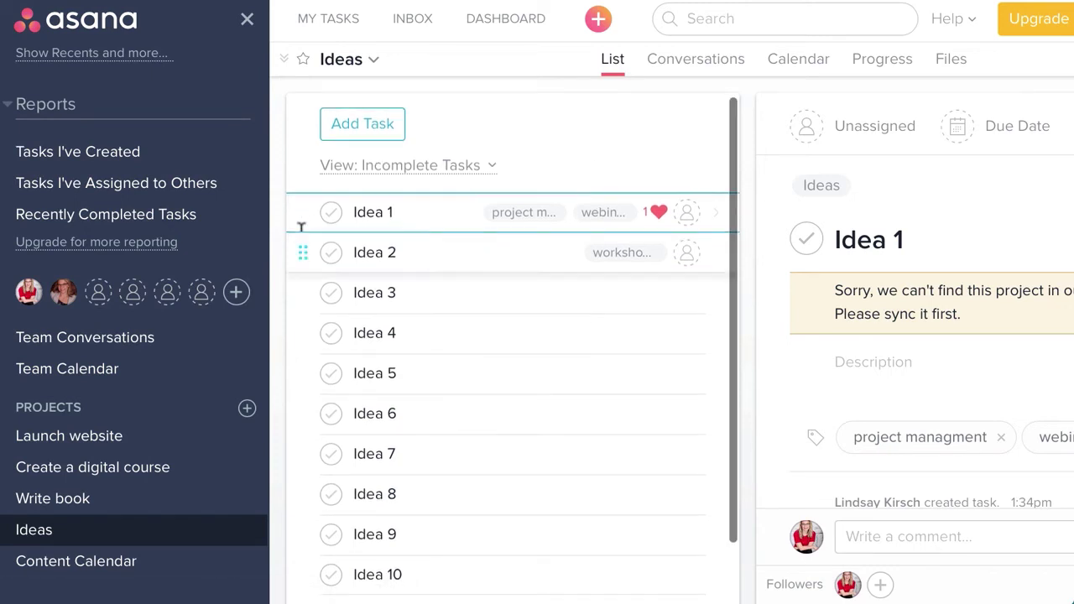
scroll(301, 225, "up", 1)
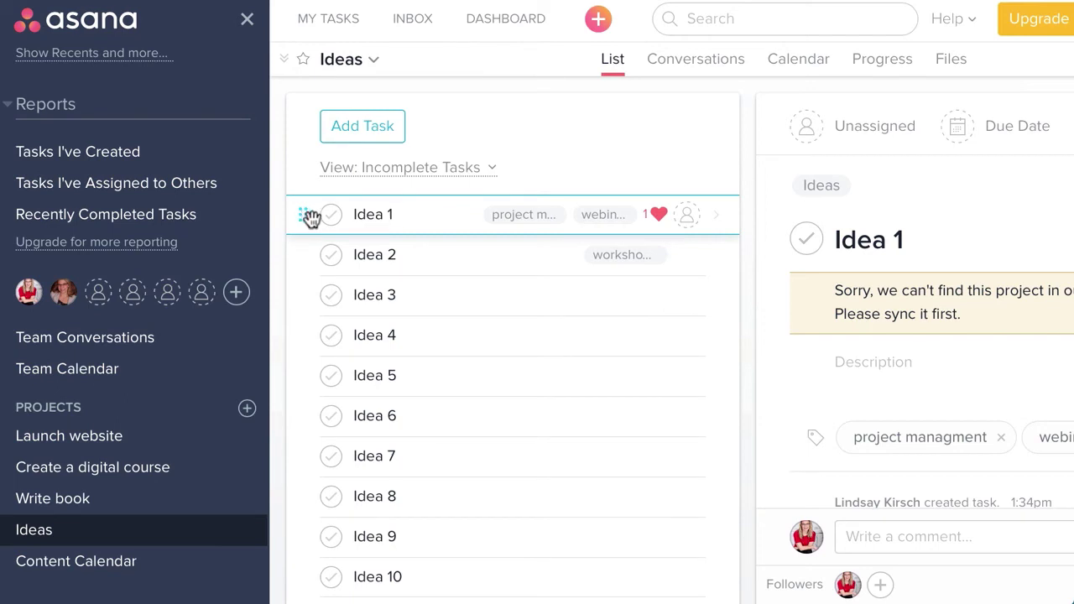
left_click_drag(304, 213, 148, 569)
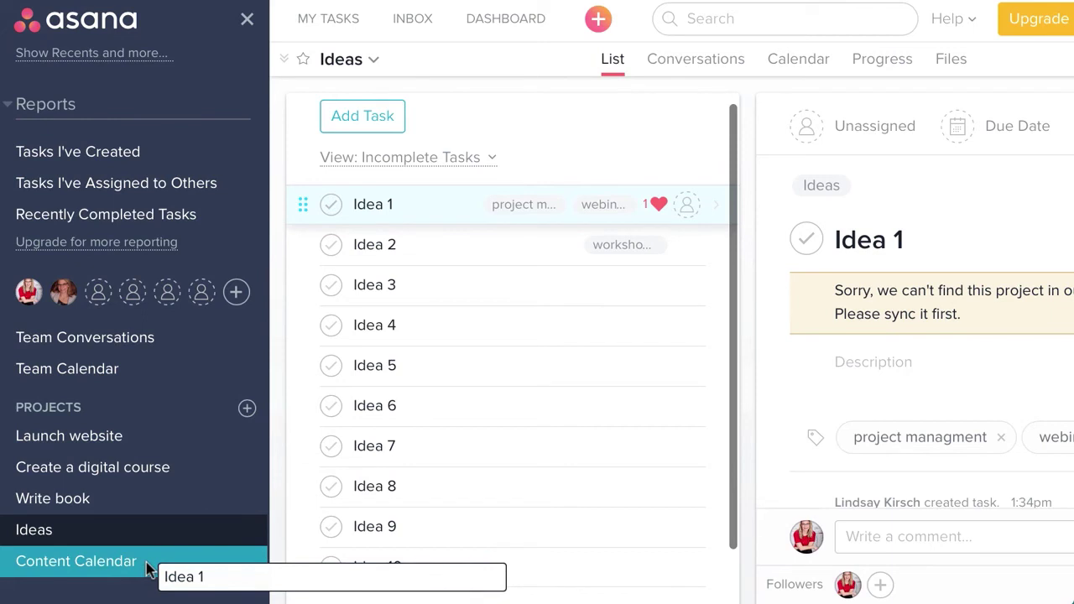
left_click_drag(146, 569, 149, 569)
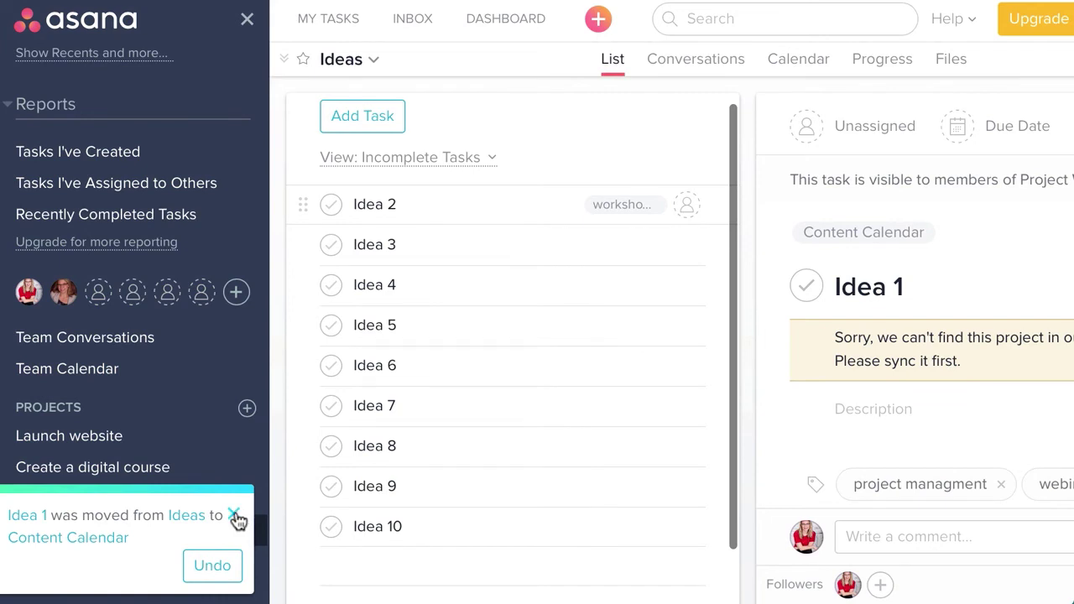
left_click(236, 515)
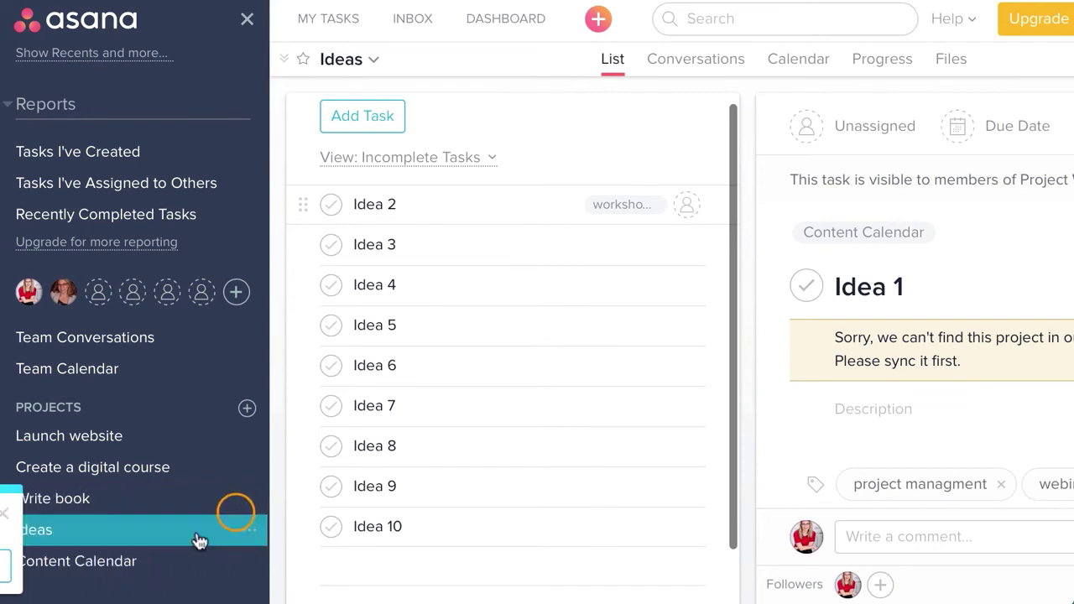
left_click(135, 563)
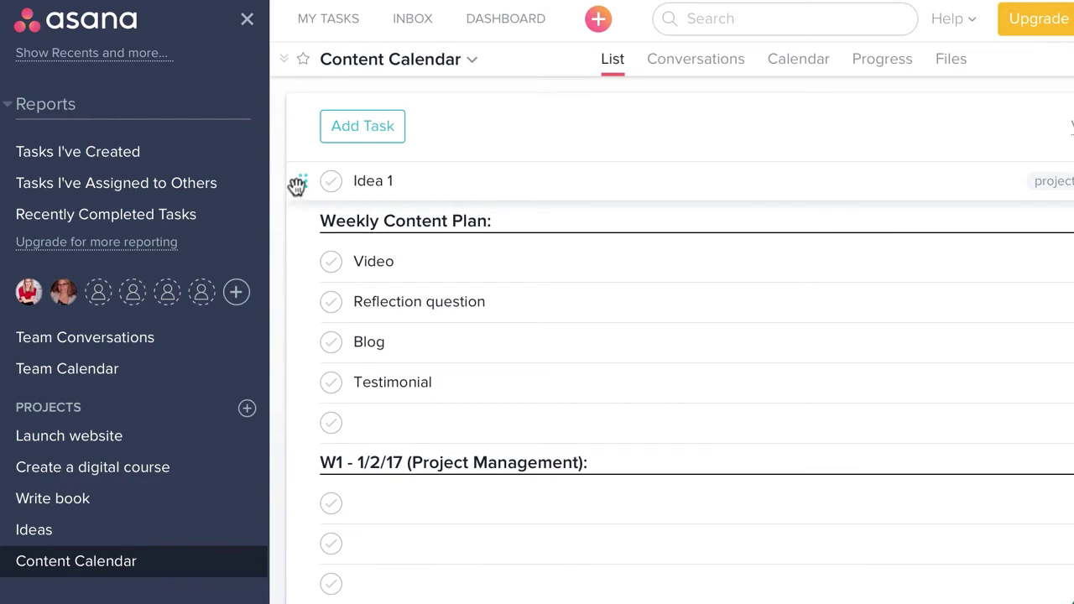
Place Idea 1 under W1 - 1/2/17, rename it 'BLOG: Idea 1', and collapse the project sidebar
left_click_drag(298, 181, 344, 484)
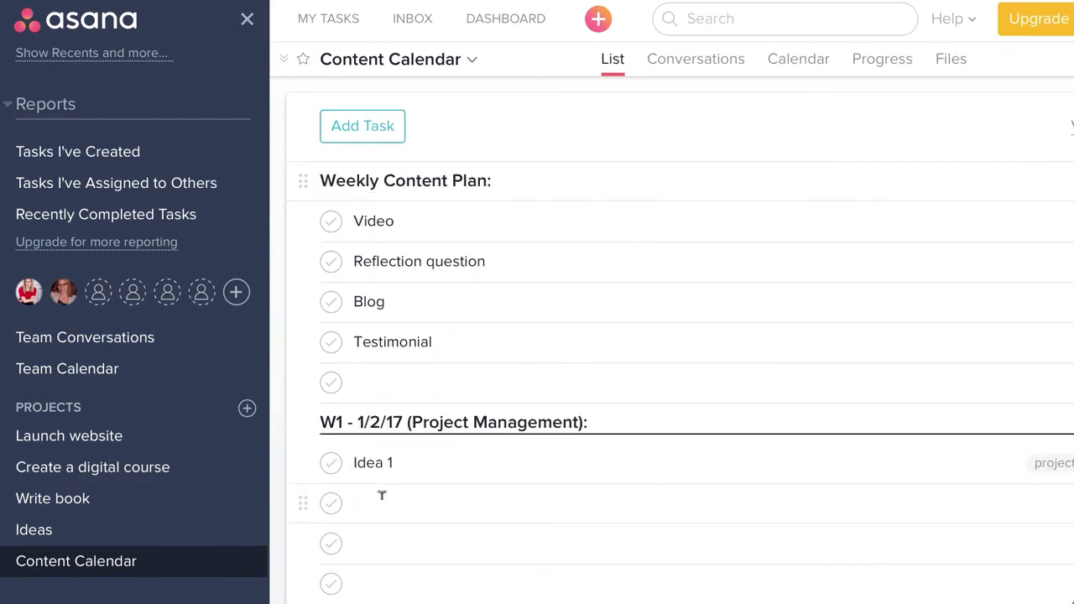
left_click(355, 463)
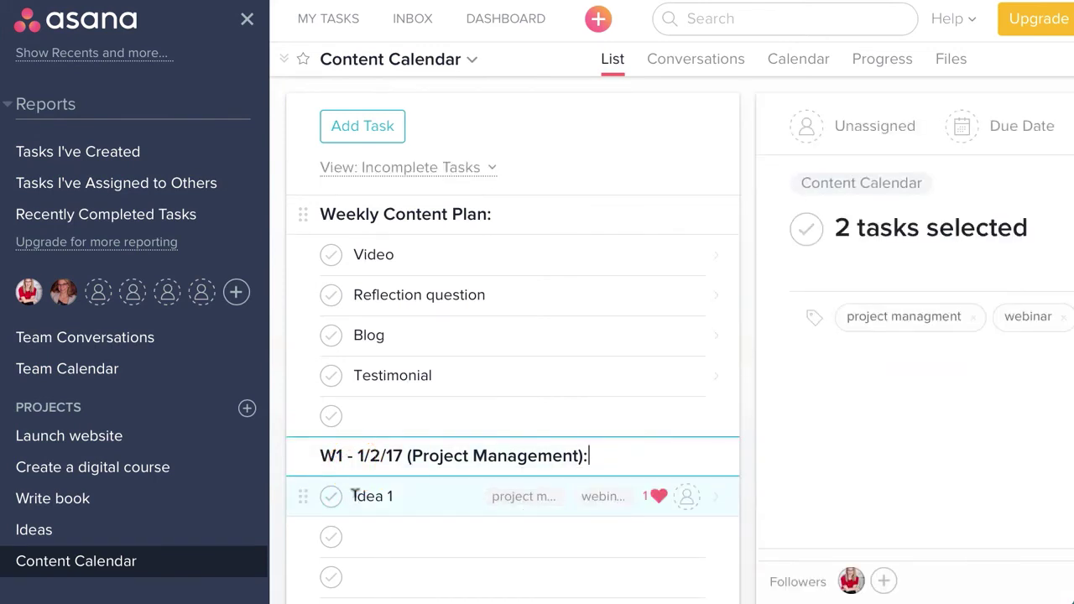
left_click(354, 496)
type("BLOG:")
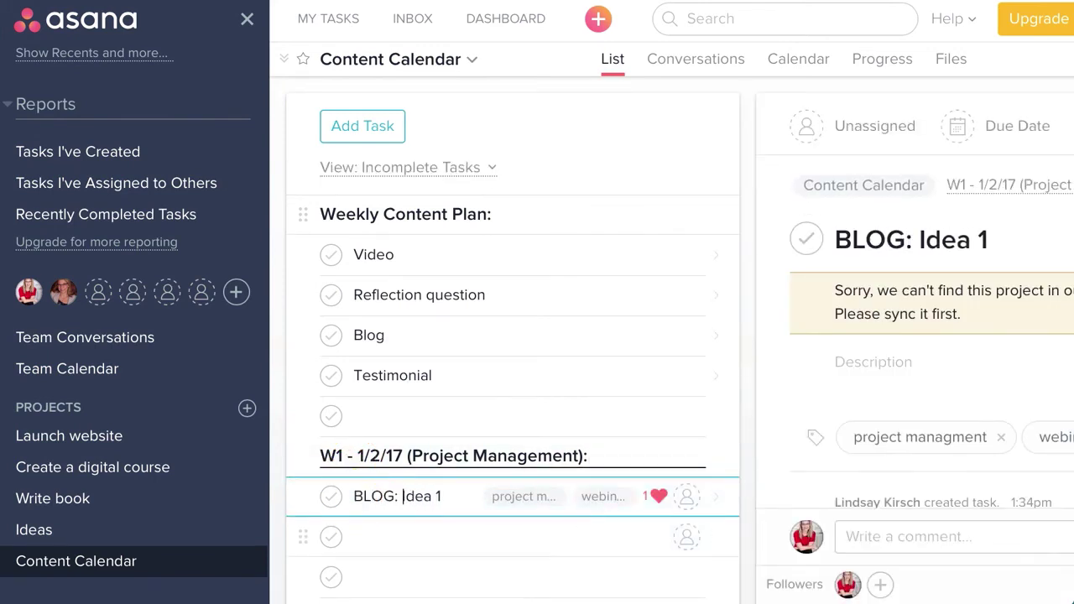
left_click(764, 356)
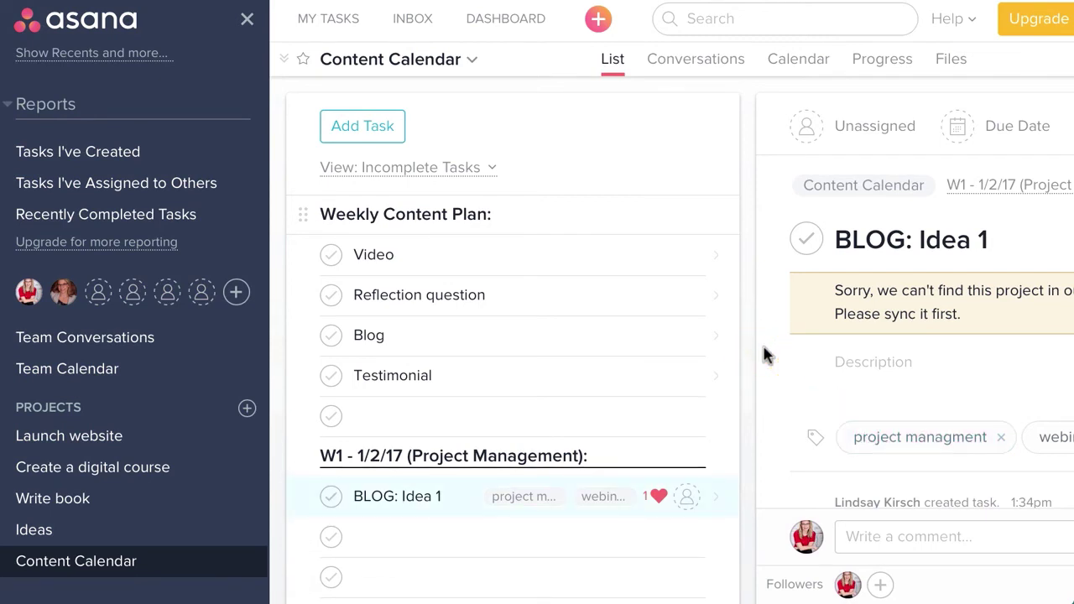
left_click(456, 497)
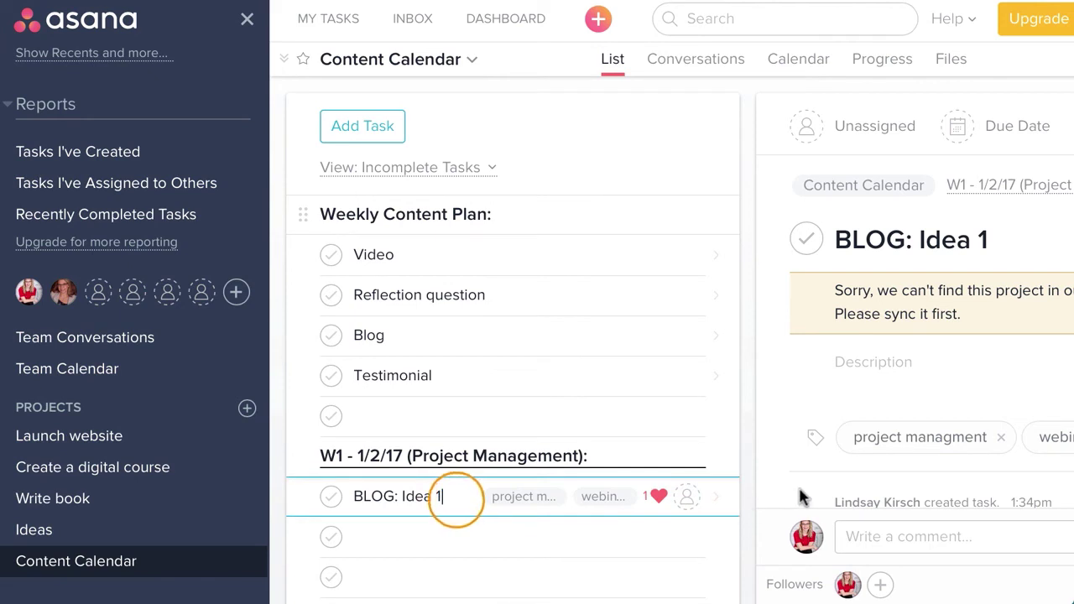
left_click(246, 19)
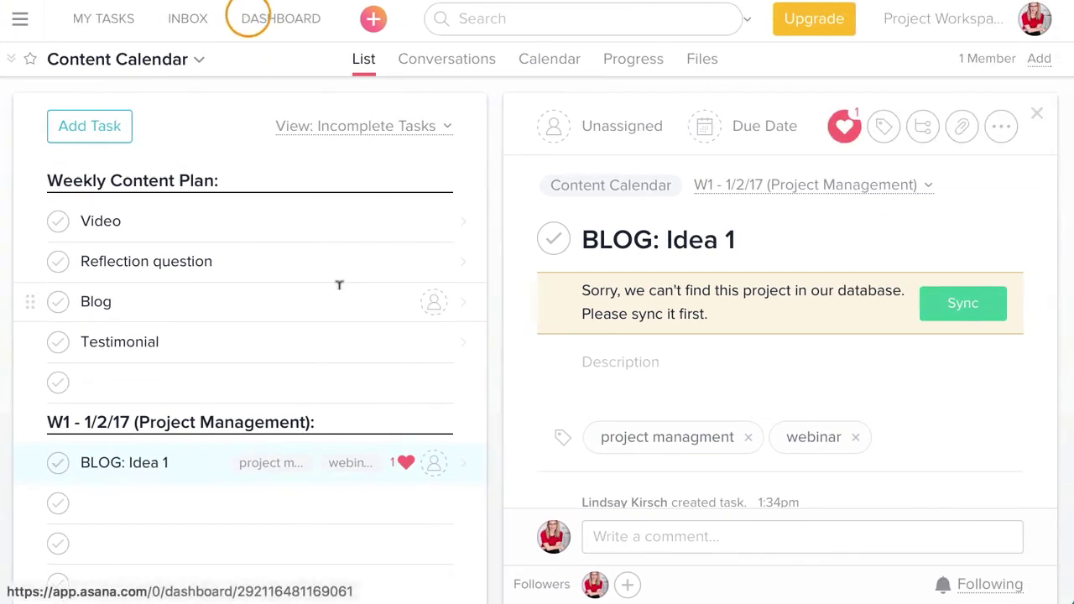
Review BLOG: Idea 1's blog-outline comment and move history, then restore the project sidebar
scroll(551, 433, "down", 3)
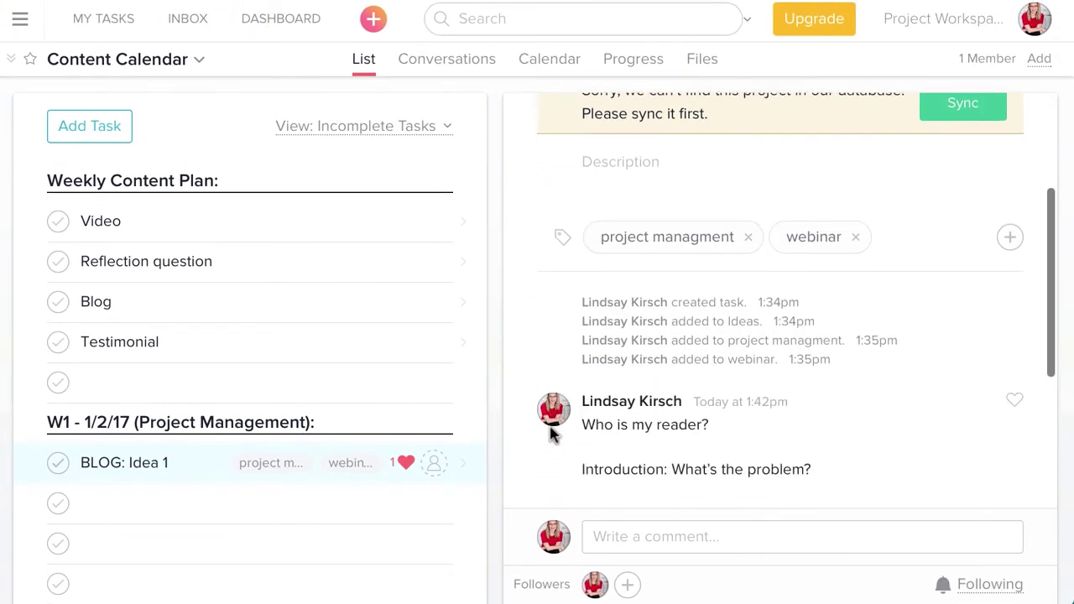
scroll(552, 433, "down", 4)
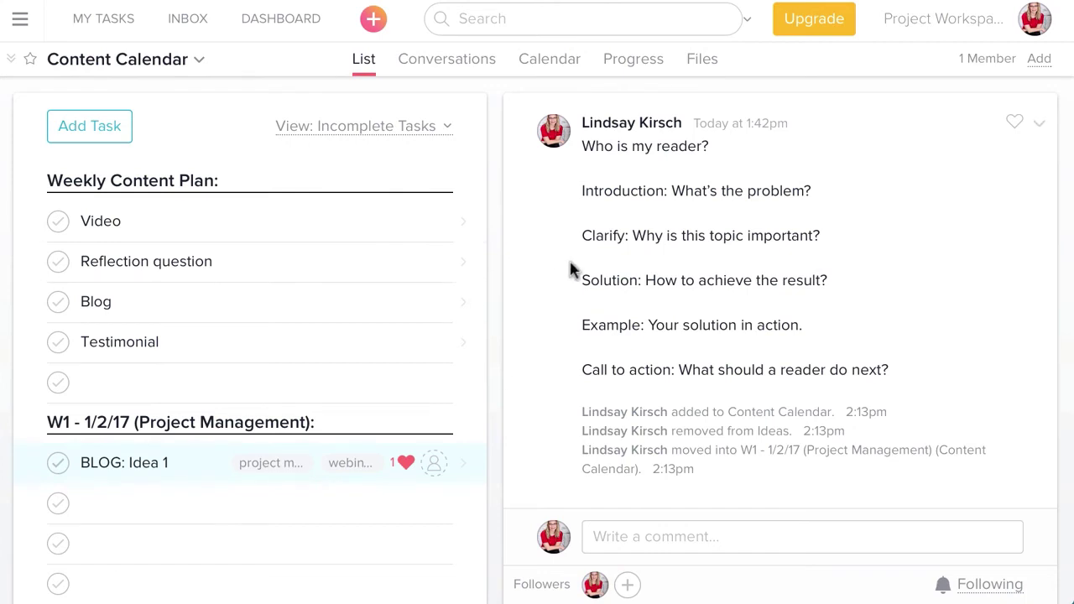
left_click(20, 18)
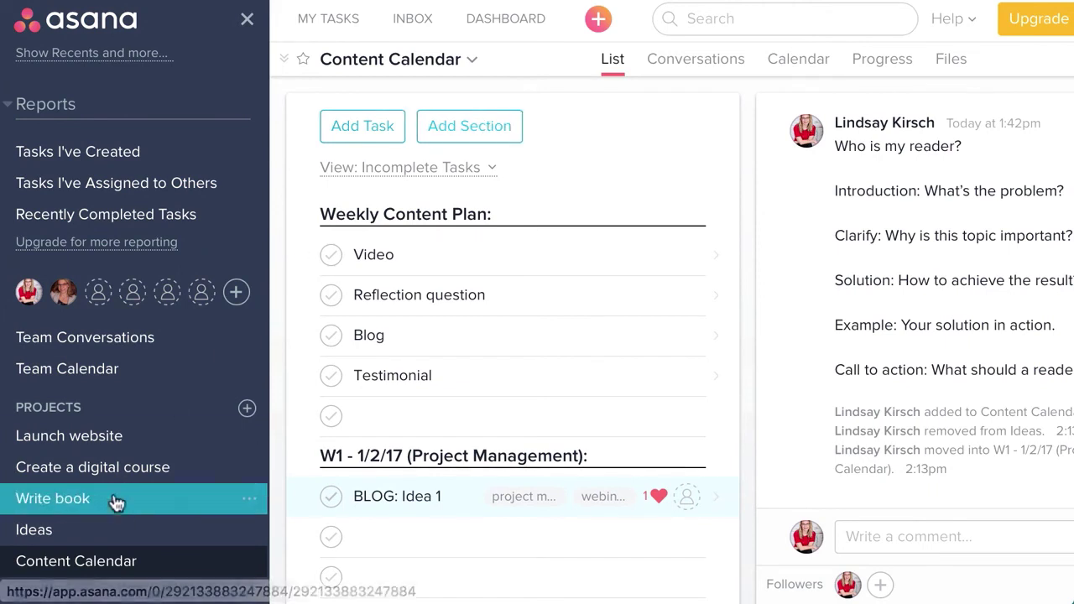
Move Idea 3 from the Ideas project into the Content Calendar project
left_click(124, 534)
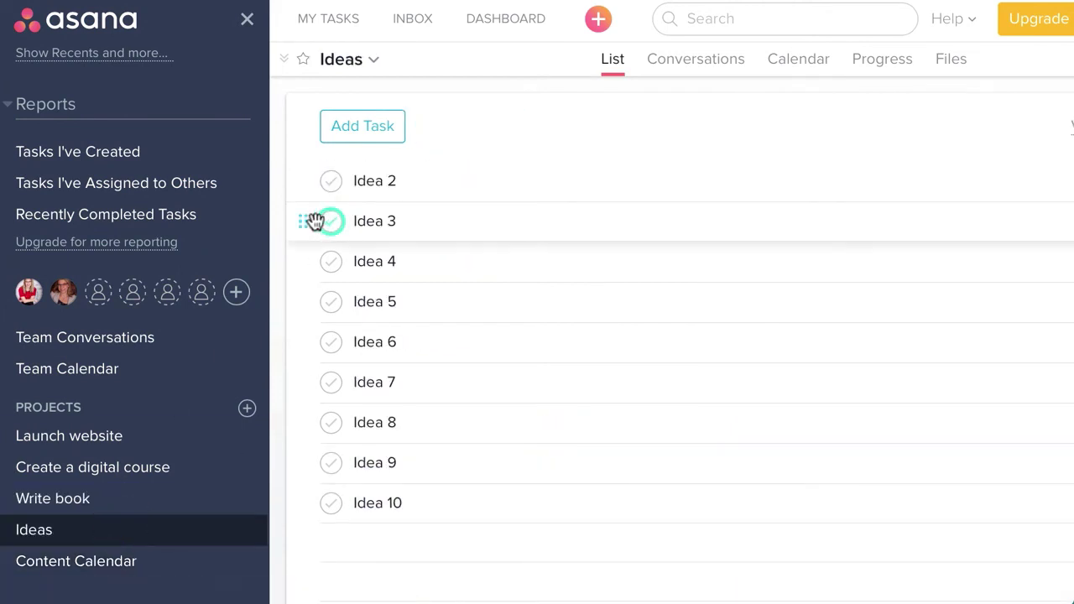
left_click_drag(304, 221, 174, 566)
left_click(230, 511)
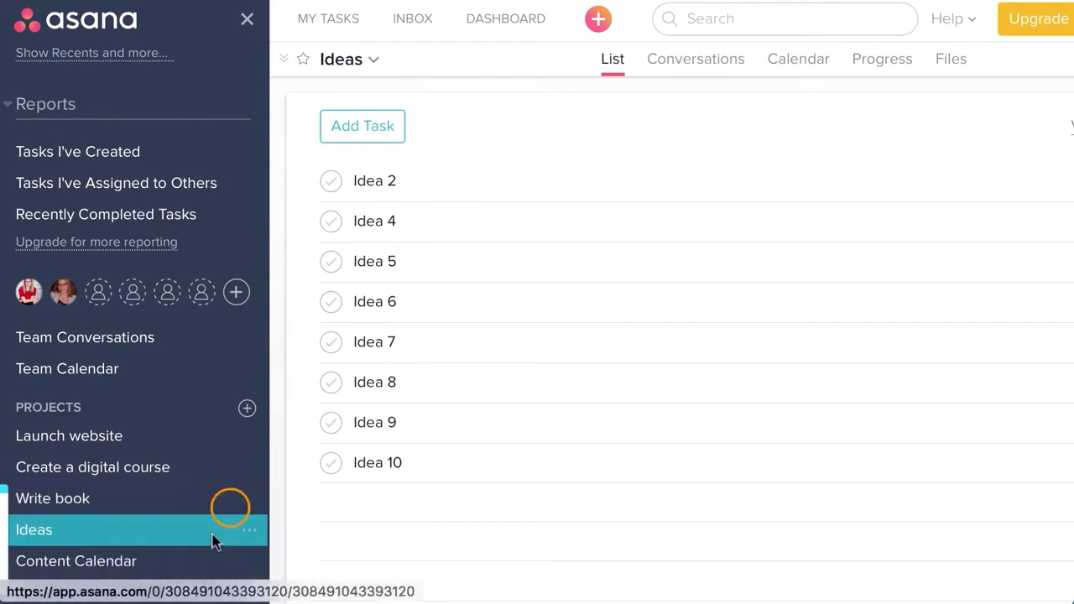
In Content Calendar, drag Idea 3 down into the W2 - 1/9/17 section
left_click(174, 556)
left_click_drag(304, 178, 319, 513)
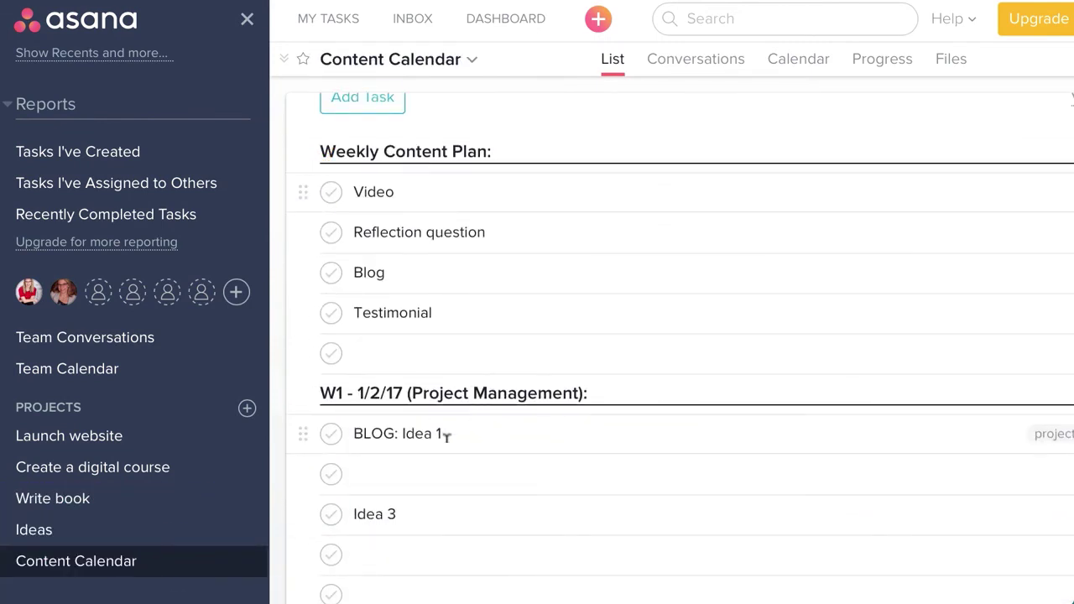
scroll(451, 487, "down", 2)
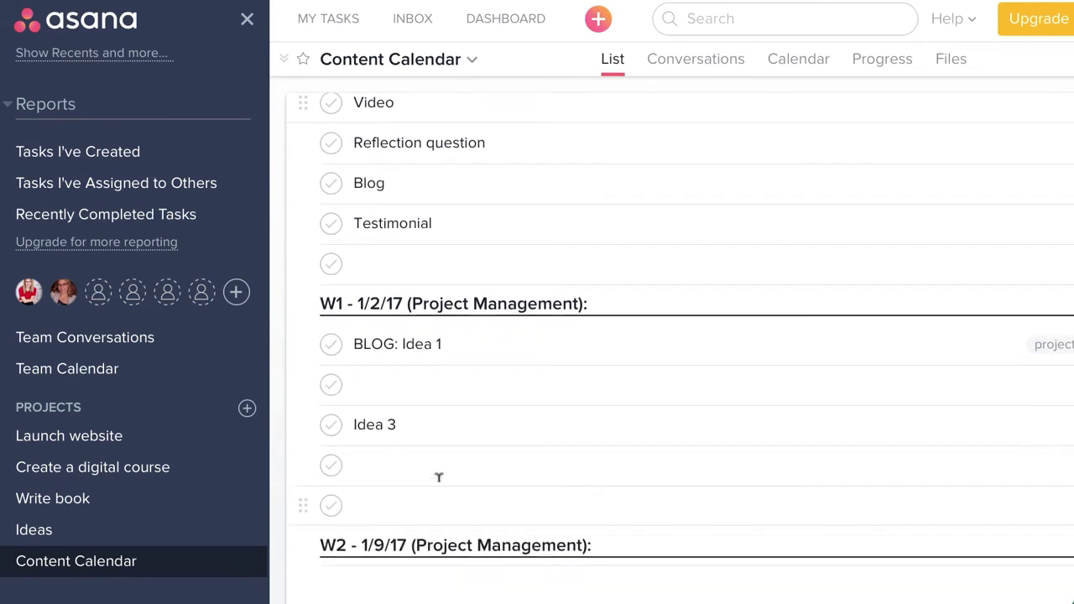
left_click_drag(303, 425, 331, 556)
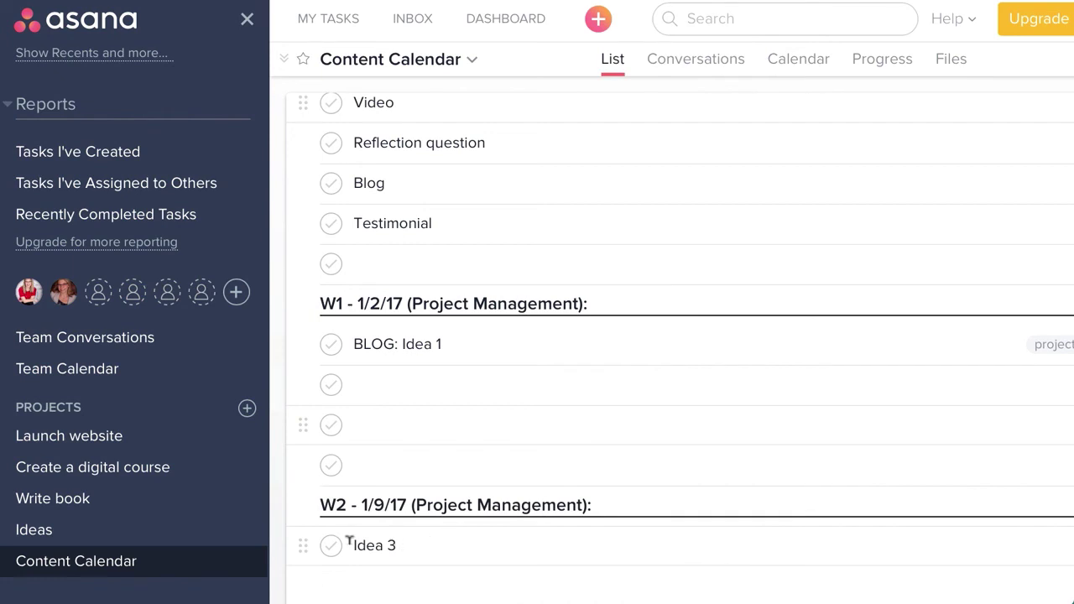
Rename the task 'BLOG: Idea 3' and collapse the project sidebar
left_click(348, 544)
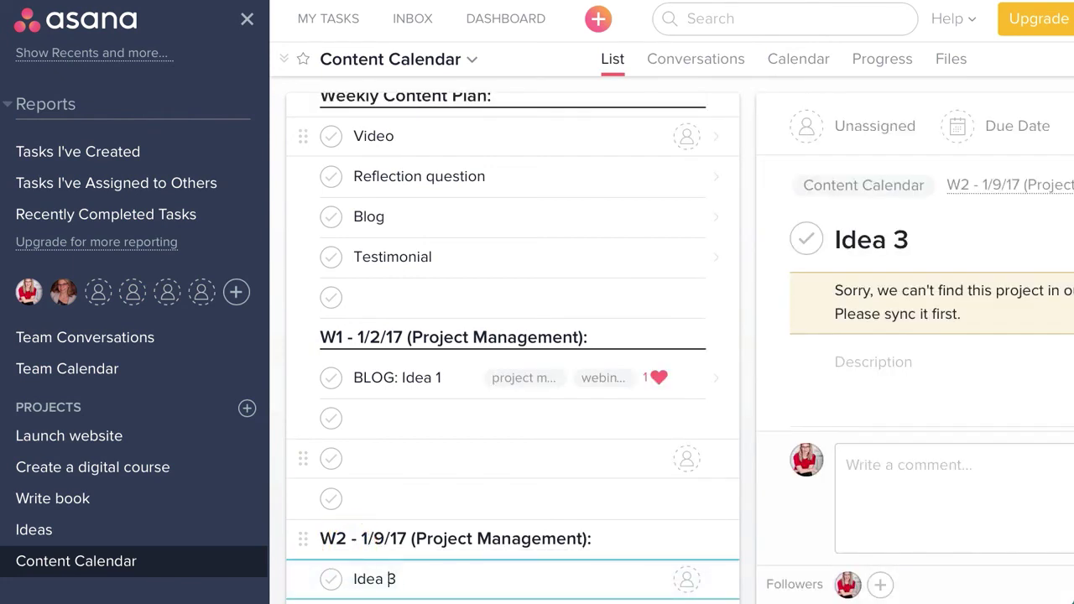
type("BLO")
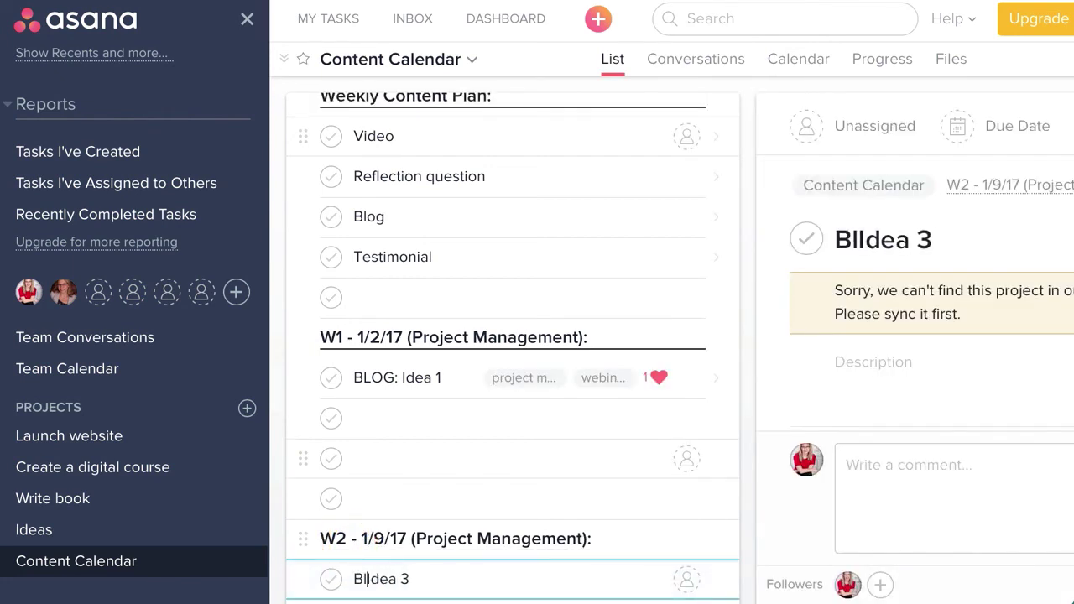
type("G:")
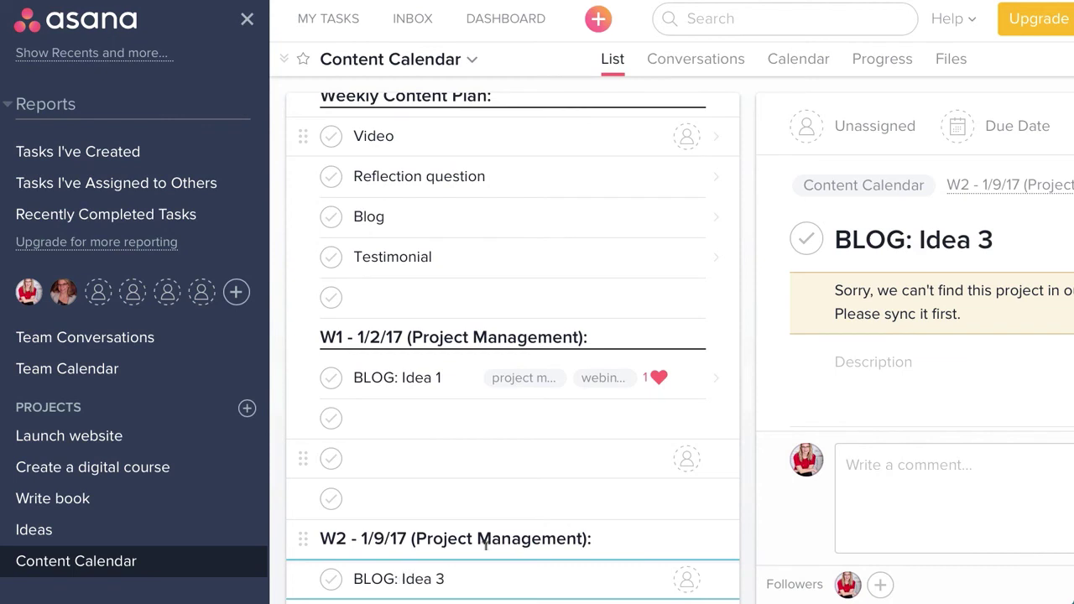
left_click(709, 569)
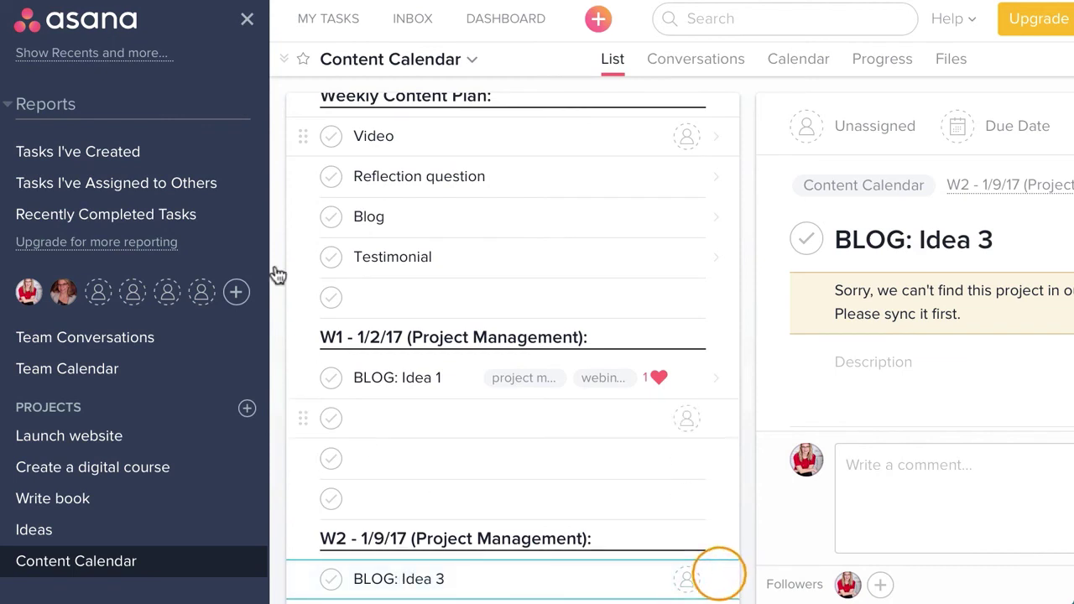
left_click(247, 20)
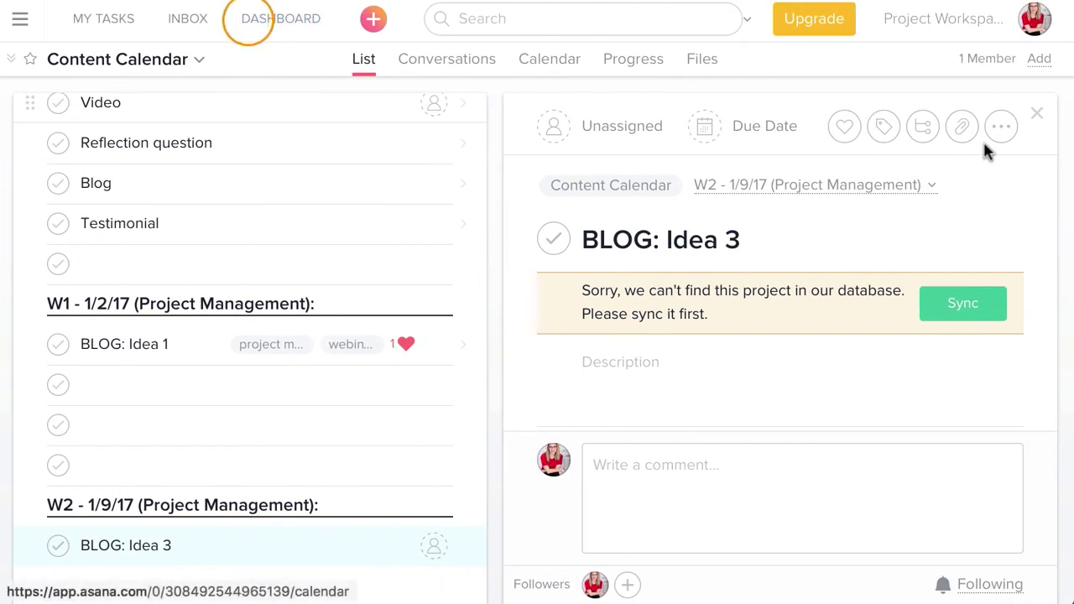
Duplicate BLOG: Idea 3 with Copy Task, creating 'Copy of BLOG: Idea 3'
left_click(1001, 130)
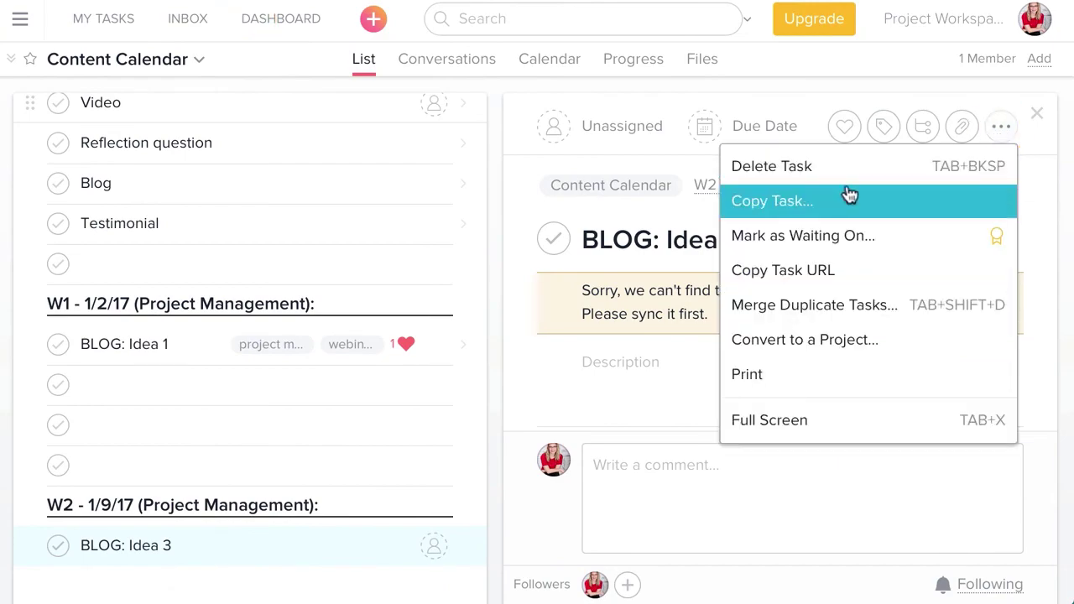
left_click(835, 200)
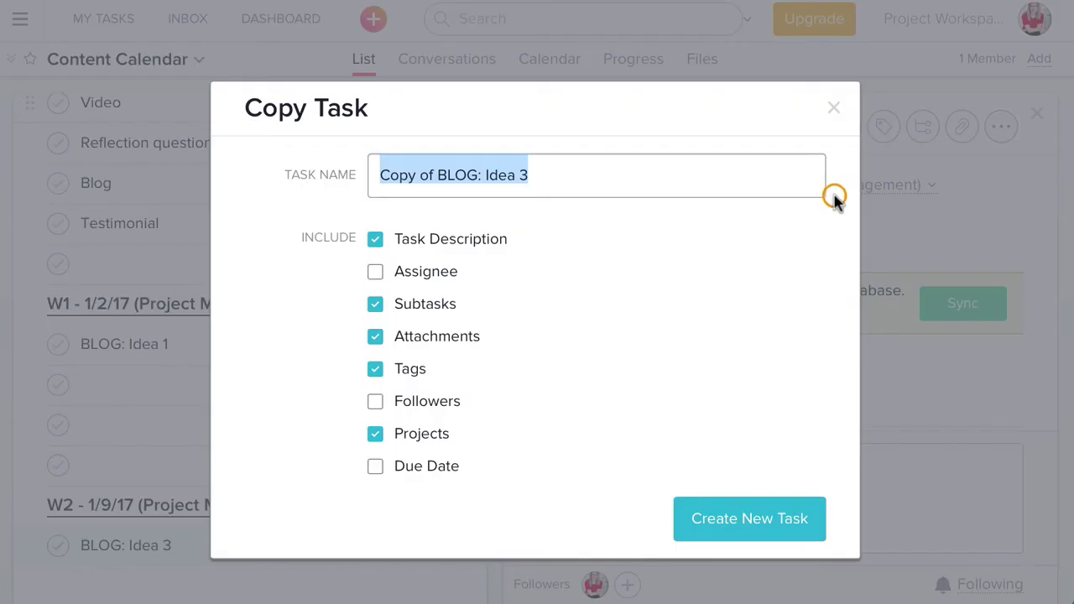
left_click(720, 524)
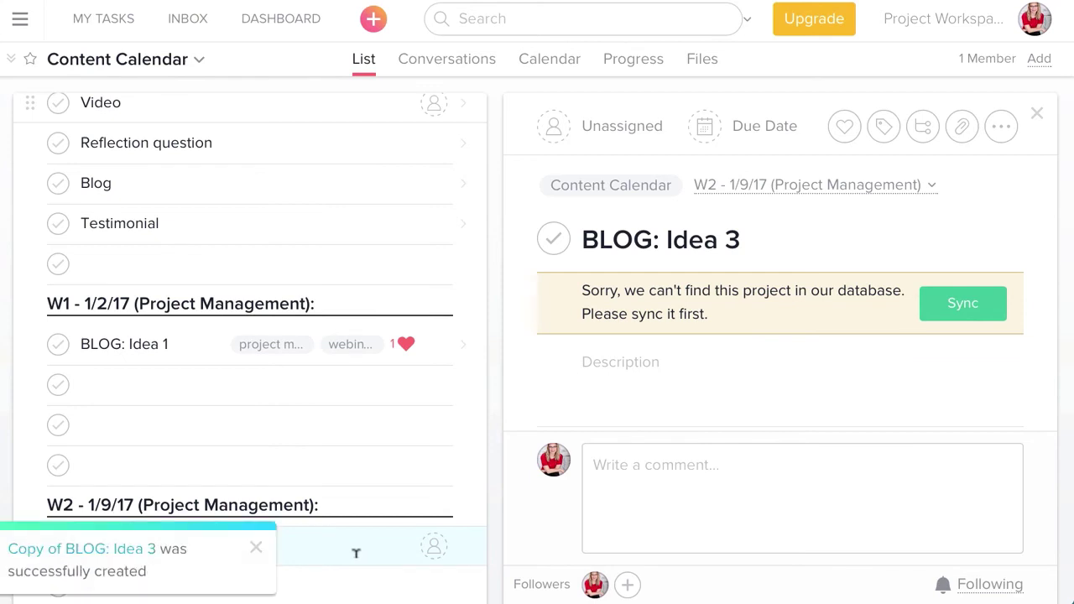
left_click(257, 550)
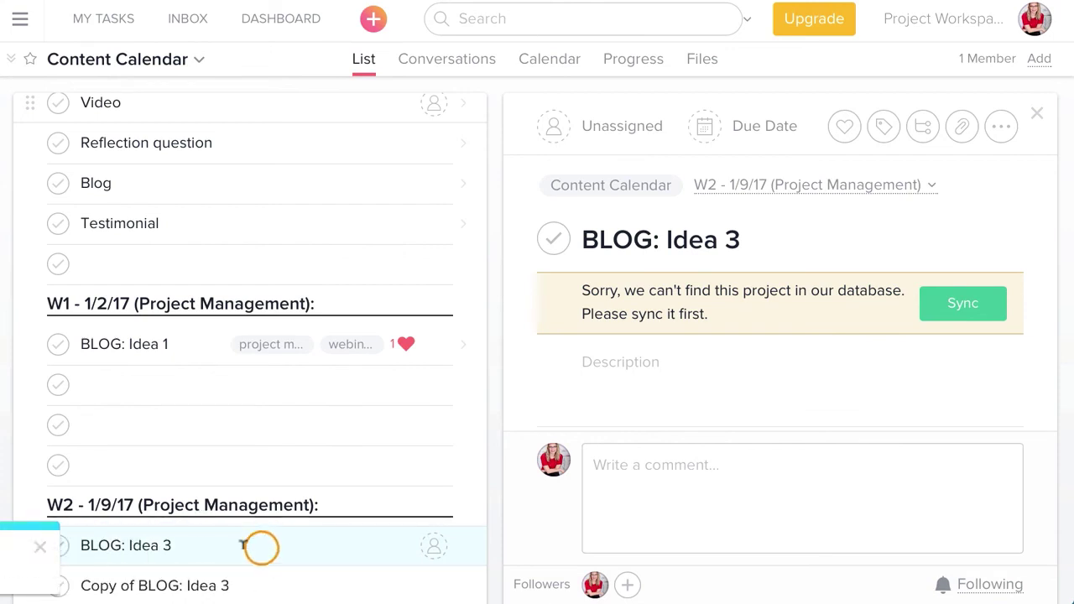
Rename 'Copy of BLOG: Idea 3' to 'VIDEO: Idea 3'
left_click(175, 581)
left_click_drag(179, 583, 55, 582)
type("VIDEO")
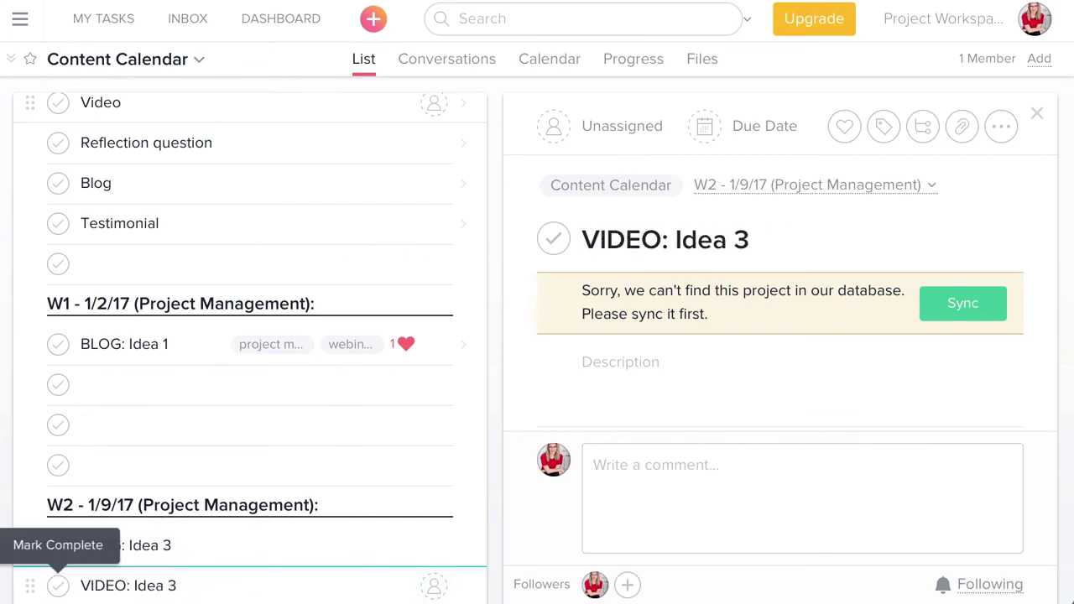
left_click(503, 467)
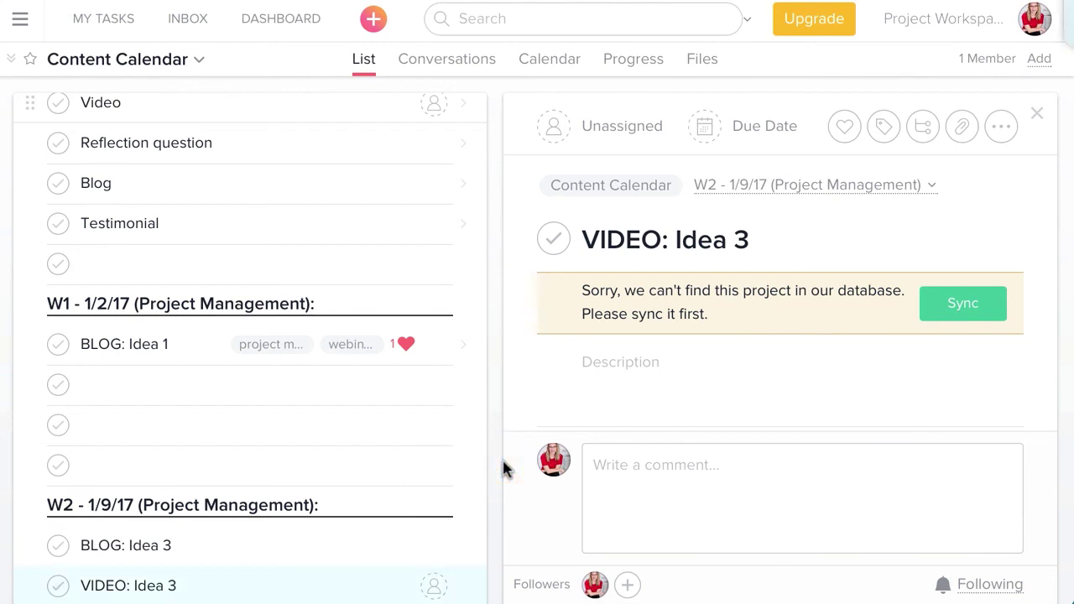
scroll(468, 429, "down", 1)
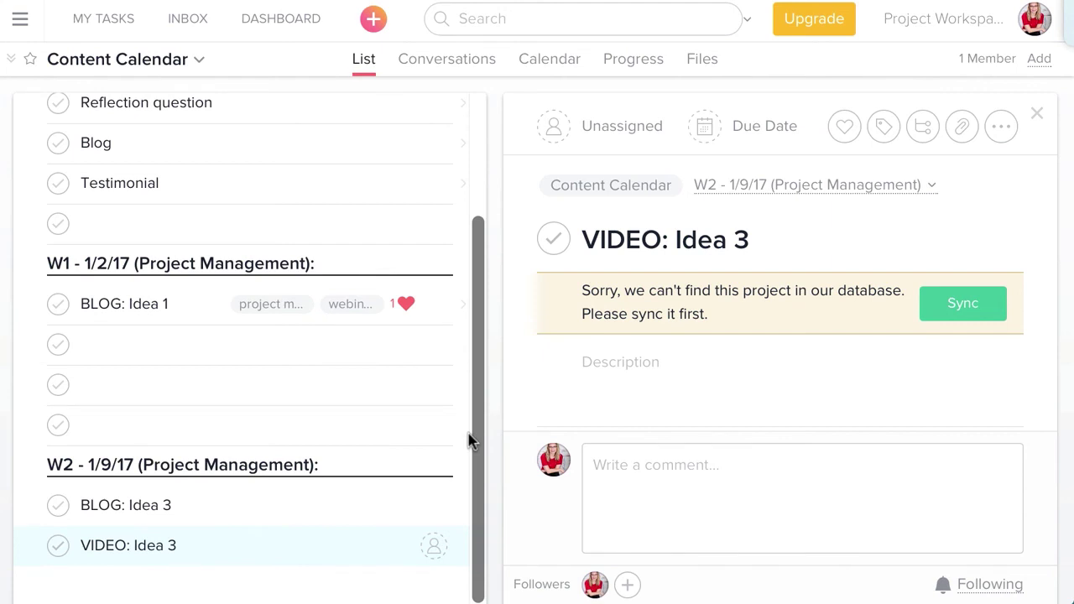